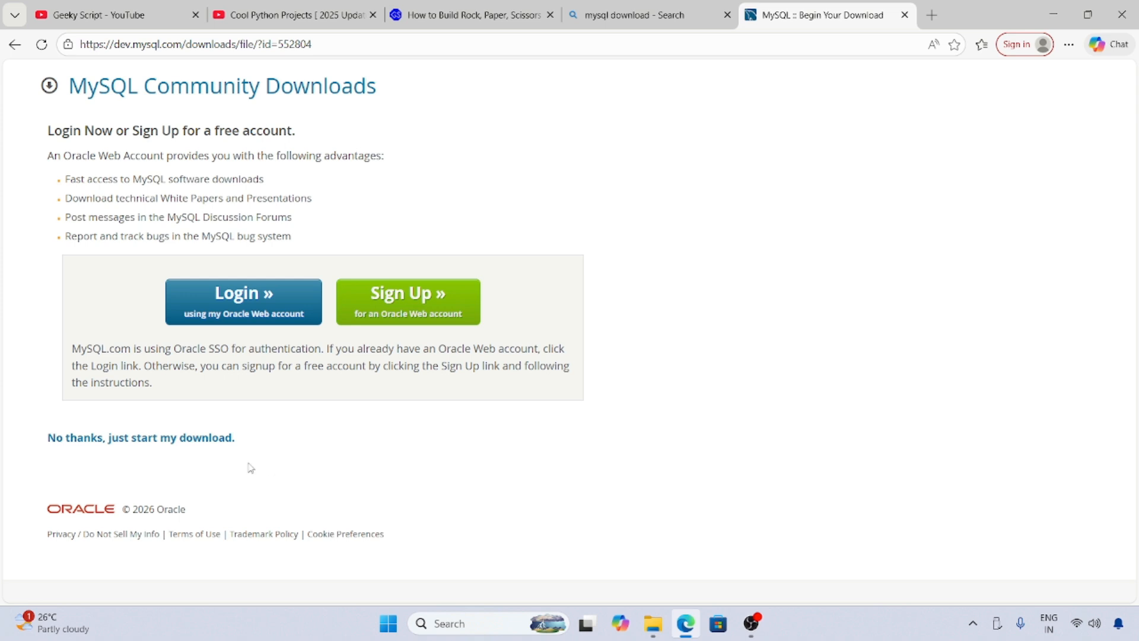
click(185, 442)
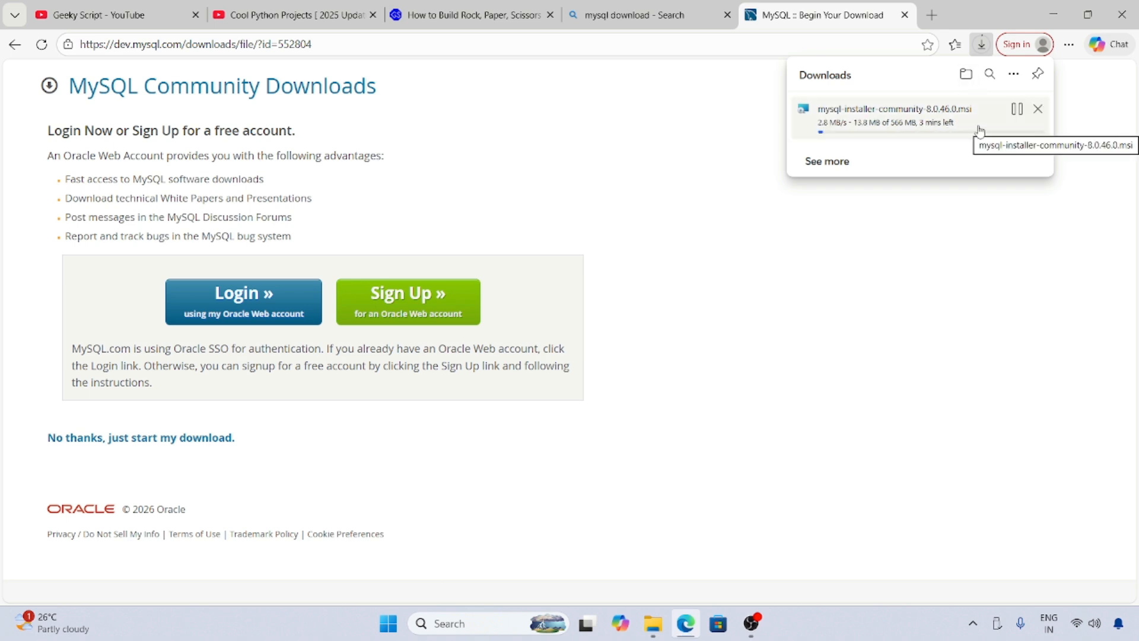
click(1038, 109)
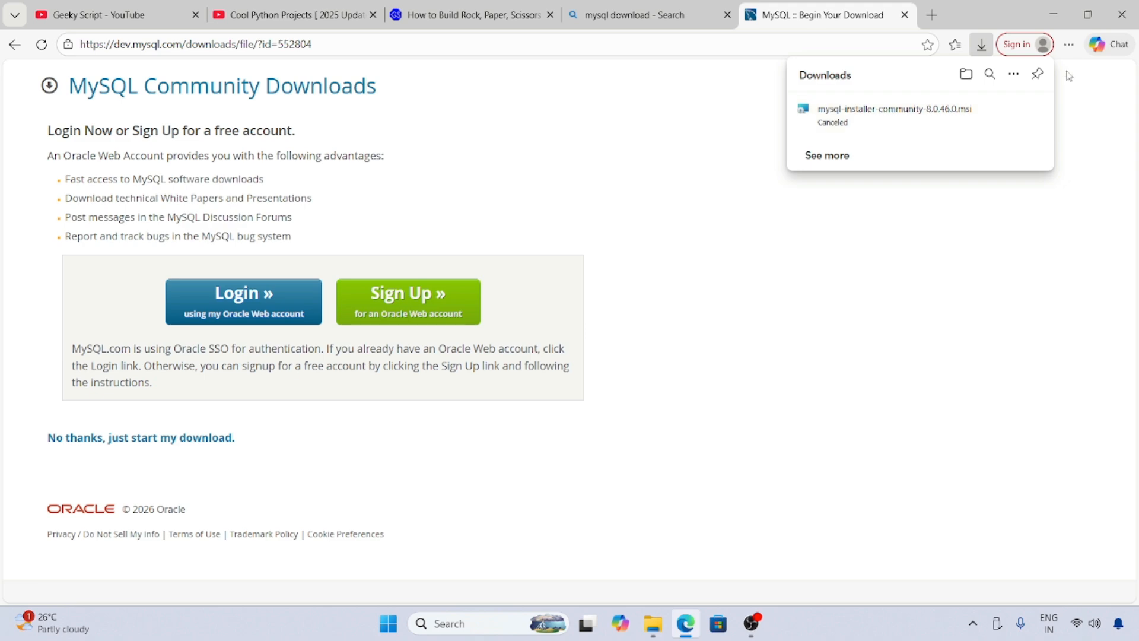
click(1054, 13)
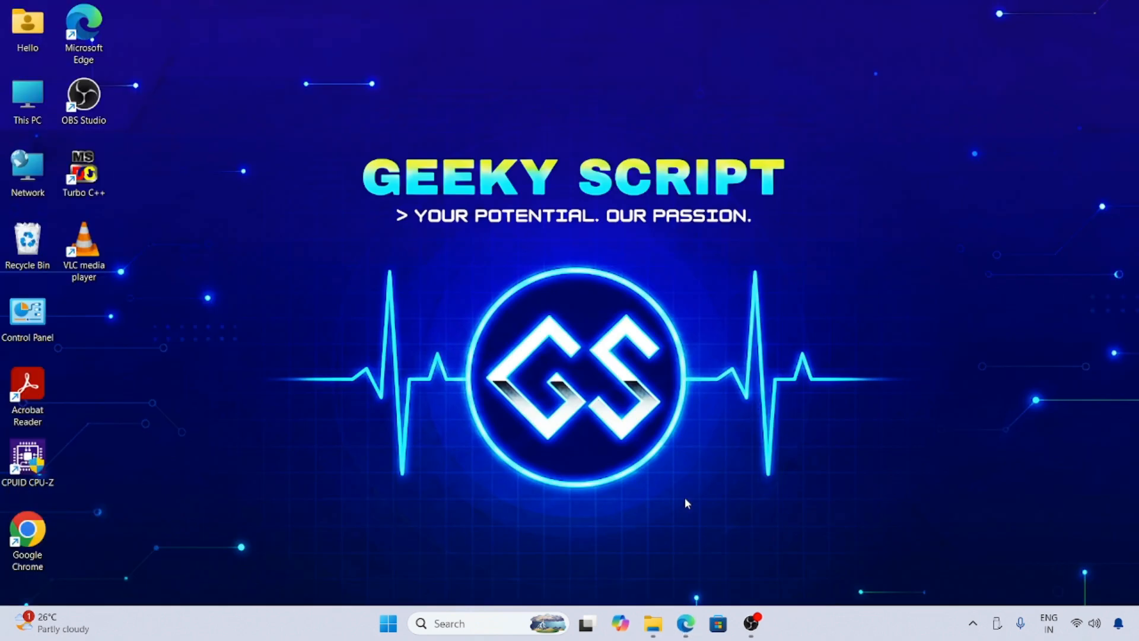
- Run mysql-installer-community-8.0.46.0 from the software folder in Downloads, allow it through the security warning, and minimize the folder window
click(653, 623)
click(289, 147)
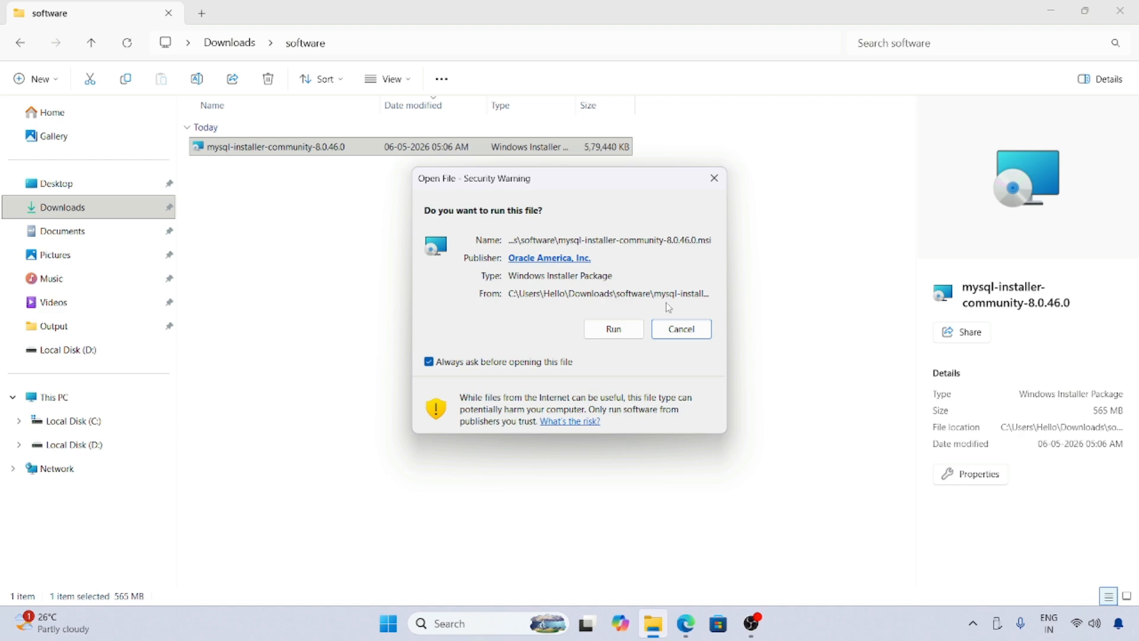
click(623, 327)
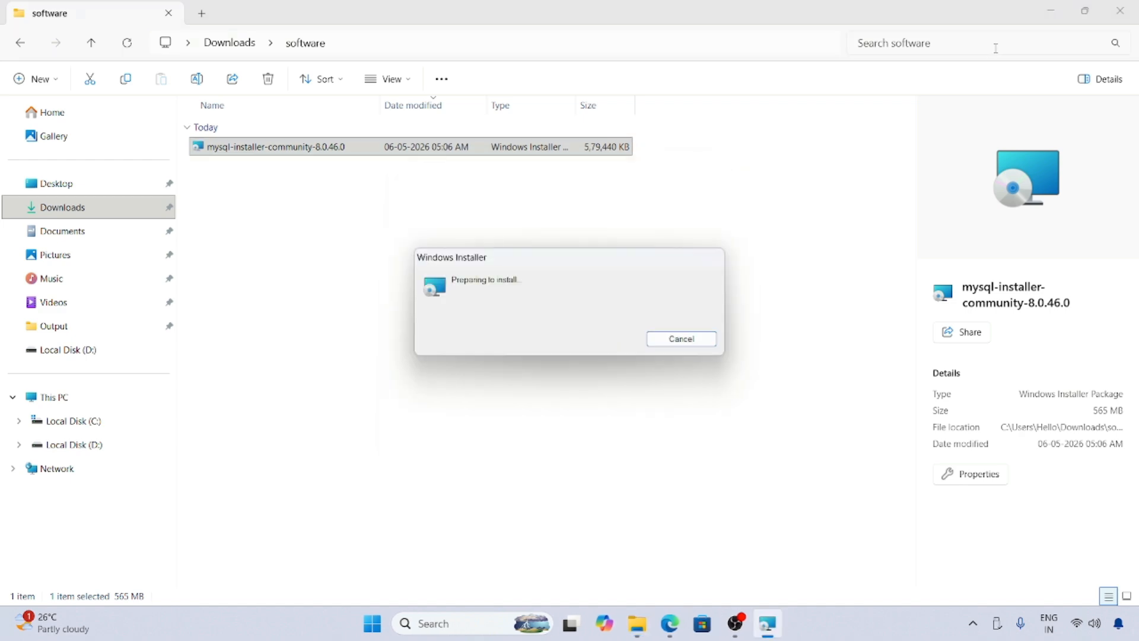
click(1058, 11)
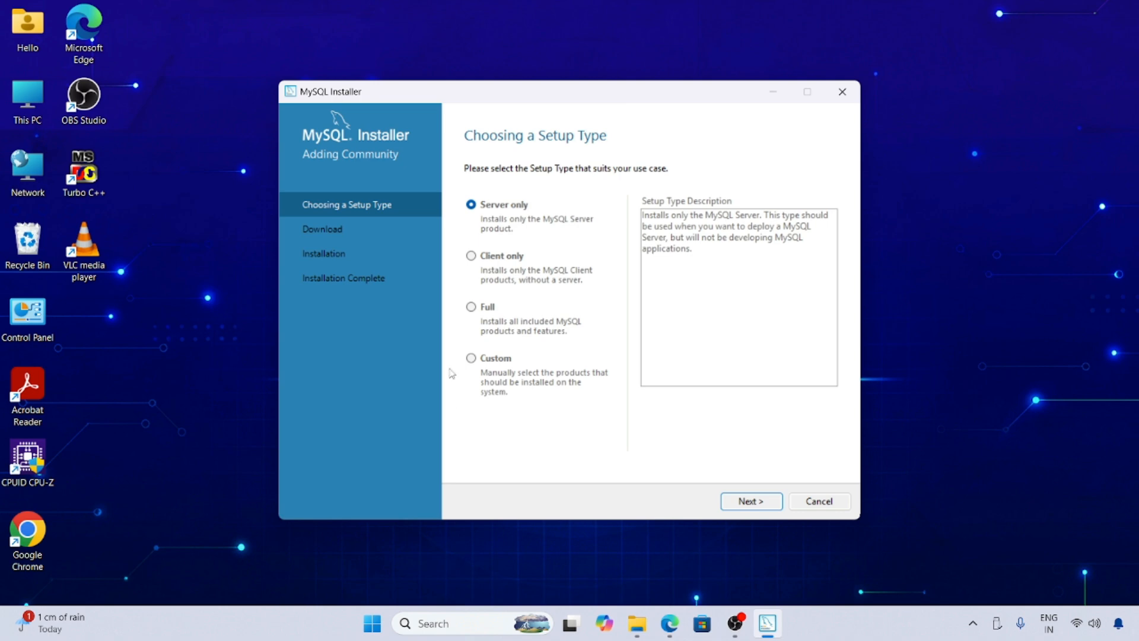
- Choose the Custom setup type and add MySQL Server 8.0.46 - X64 to the products to be installed
click(493, 360)
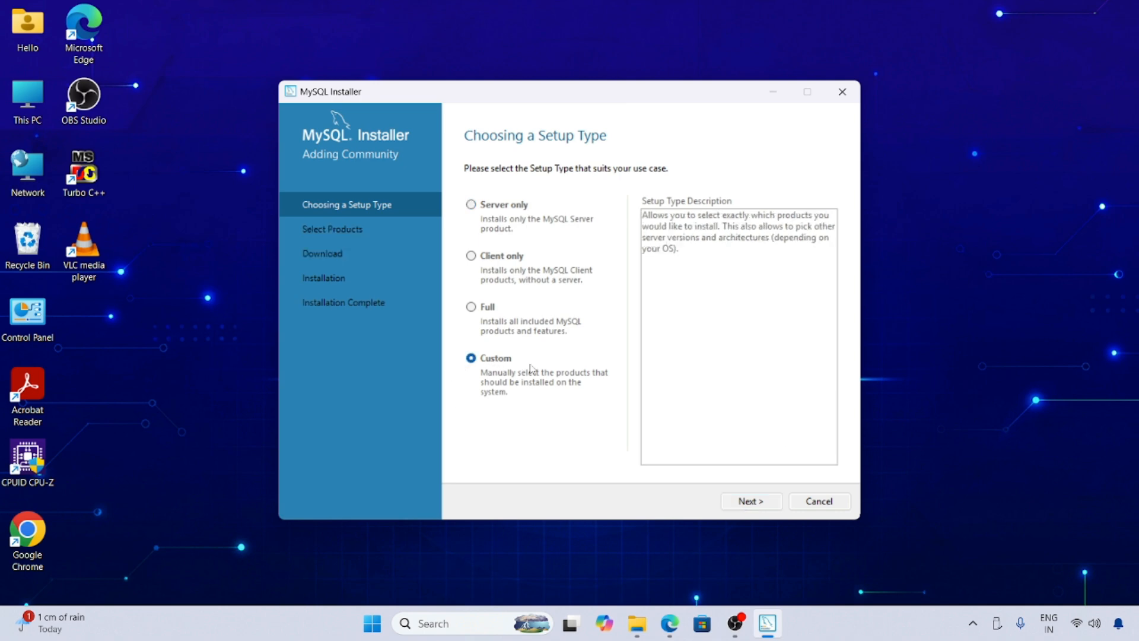
click(753, 501)
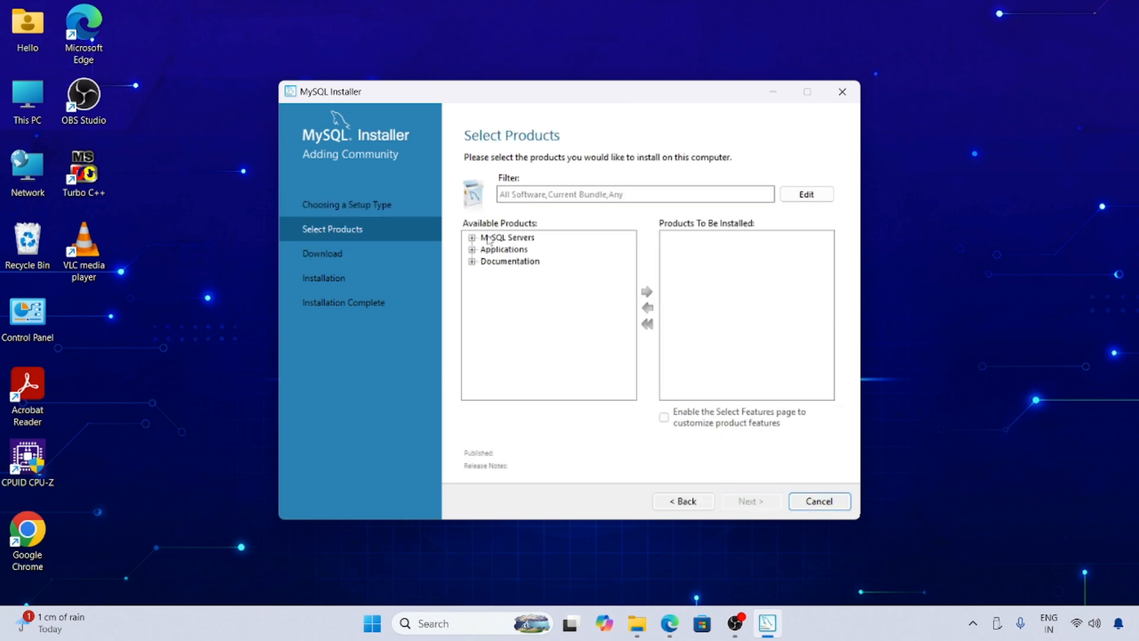
click(471, 238)
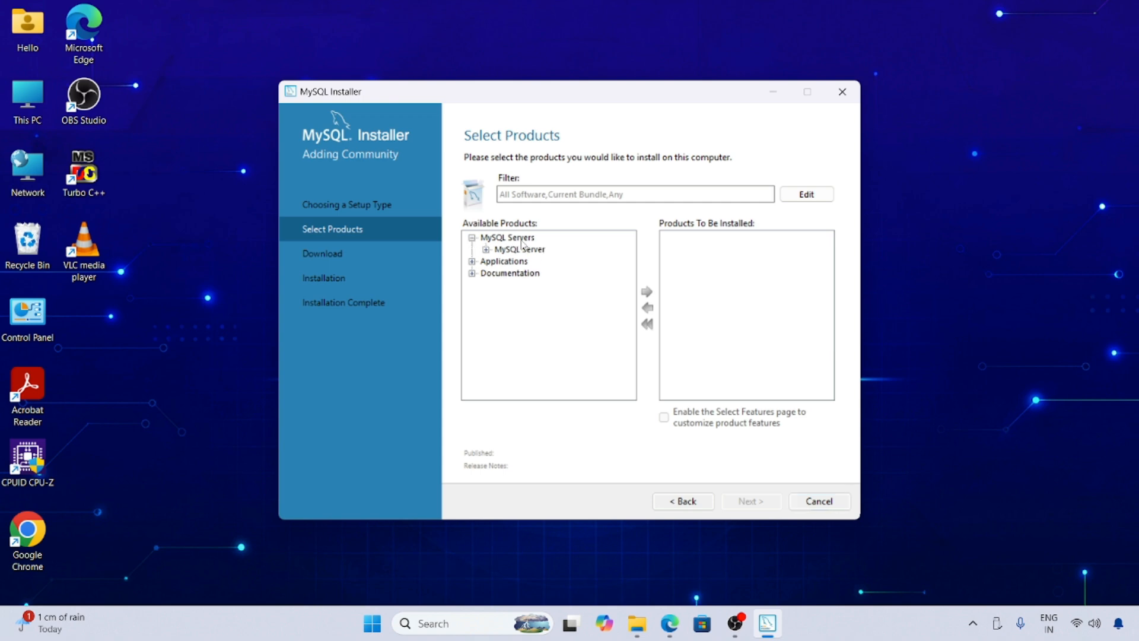
click(485, 250)
click(500, 261)
click(579, 274)
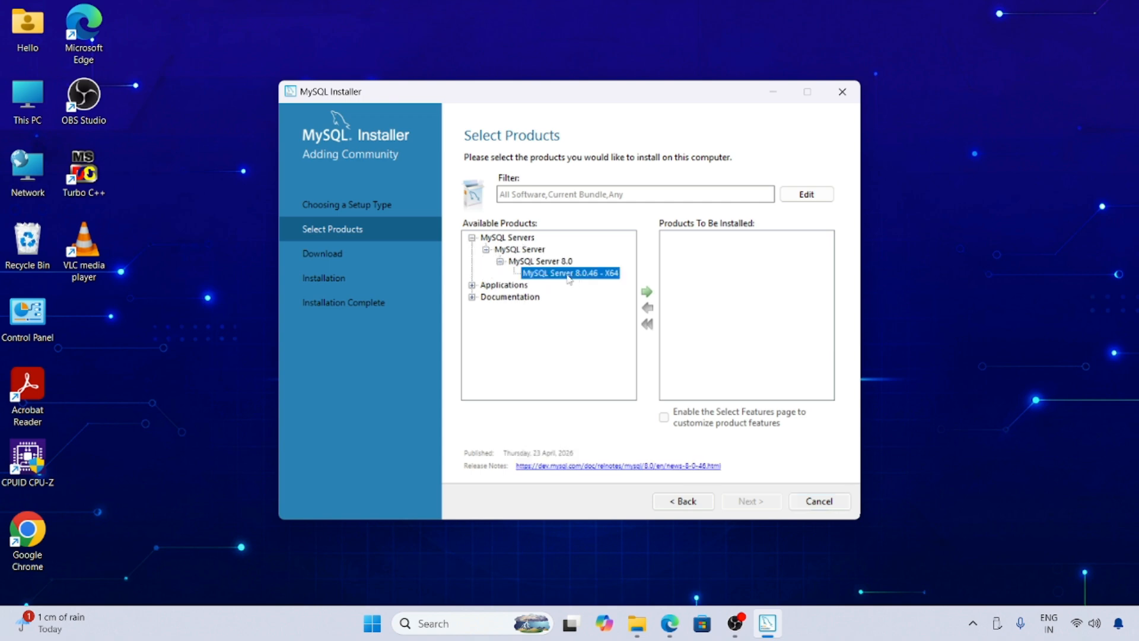
click(647, 295)
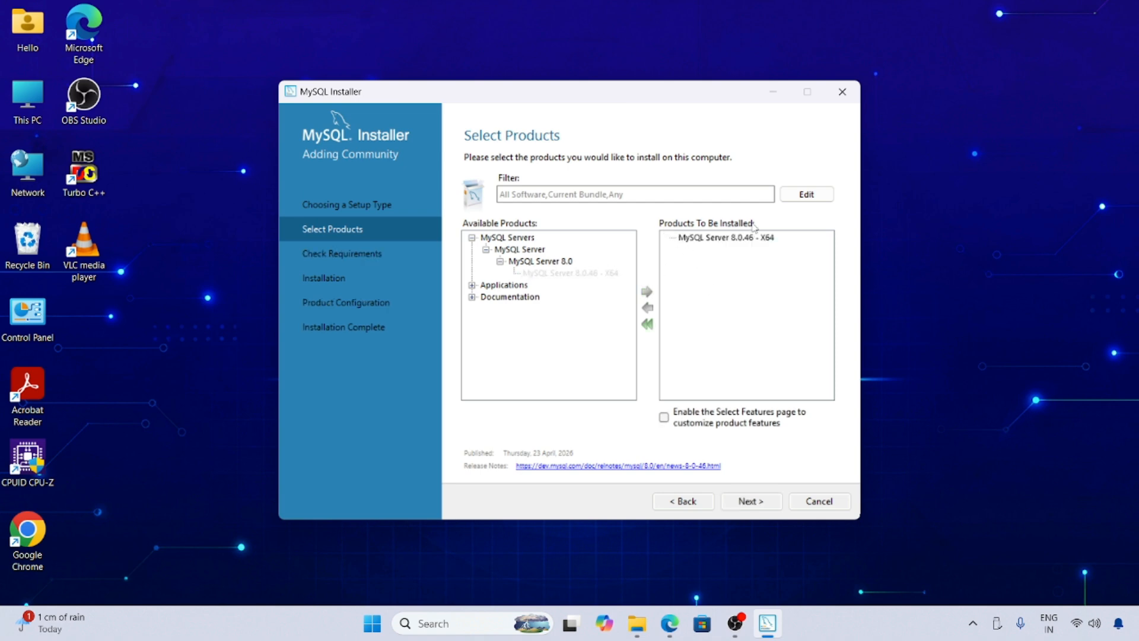
- Add MySQL Workbench 8.0.47 from the Applications group to the products to be installed
click(495, 287)
click(471, 285)
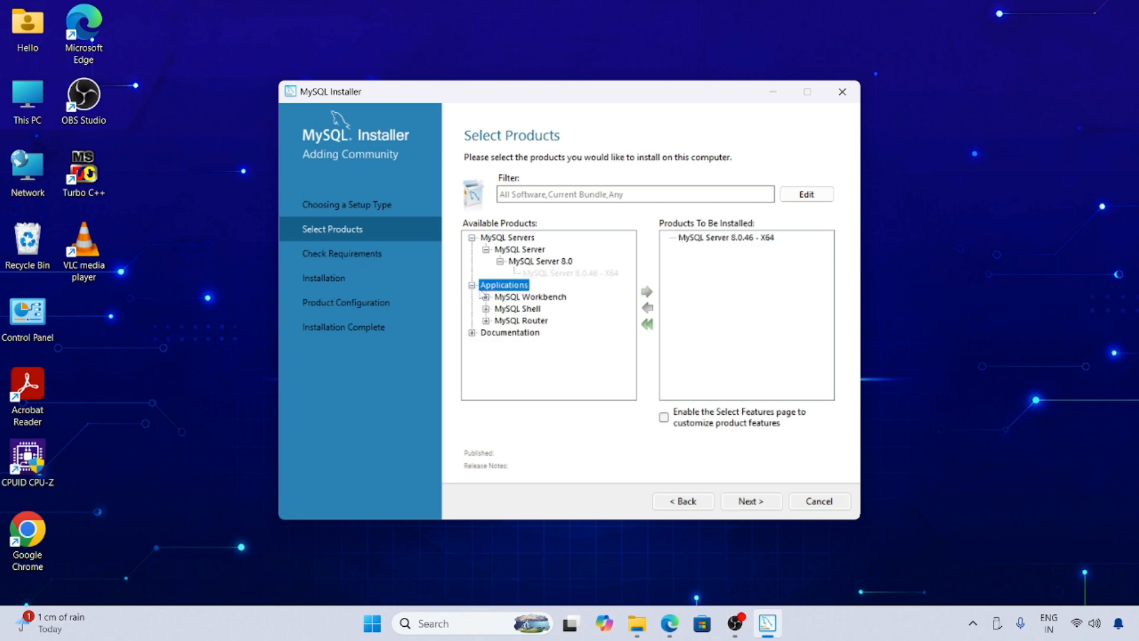
click(486, 297)
click(500, 309)
click(584, 320)
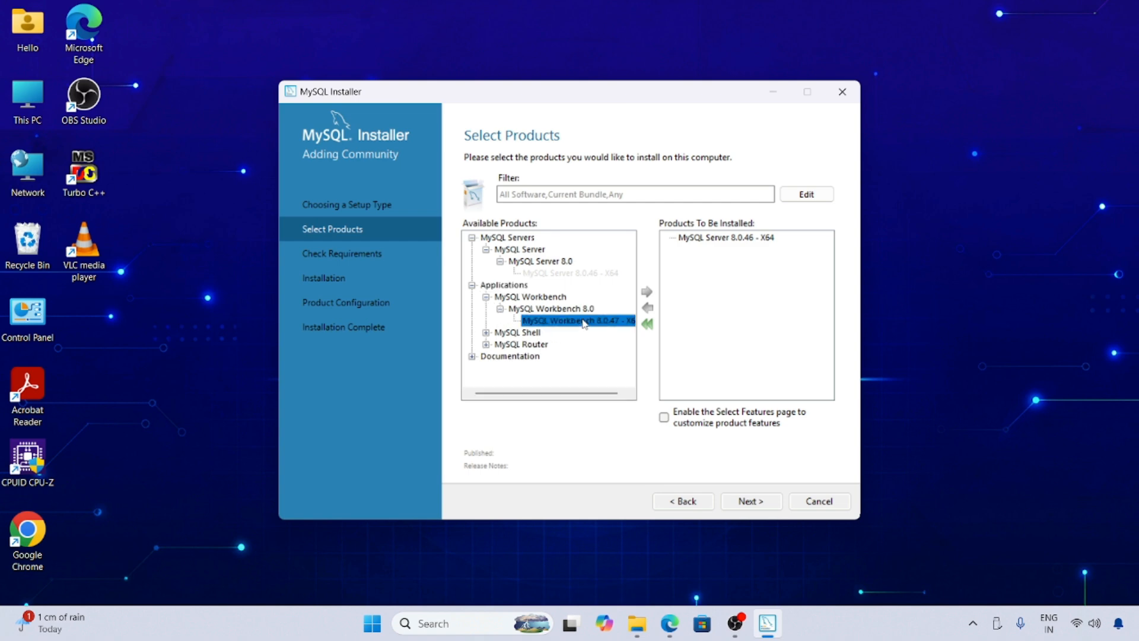
click(646, 291)
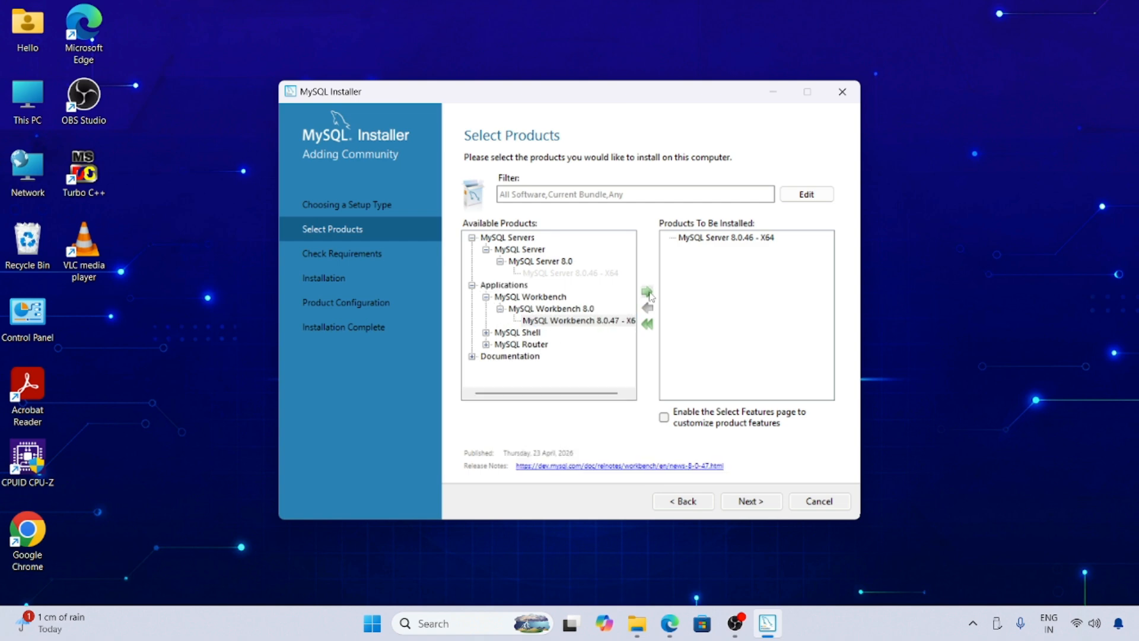
- Add MySQL Shell 8.0.46 - X64 from the Applications group to the products to be installed
double_click(517, 332)
click(519, 345)
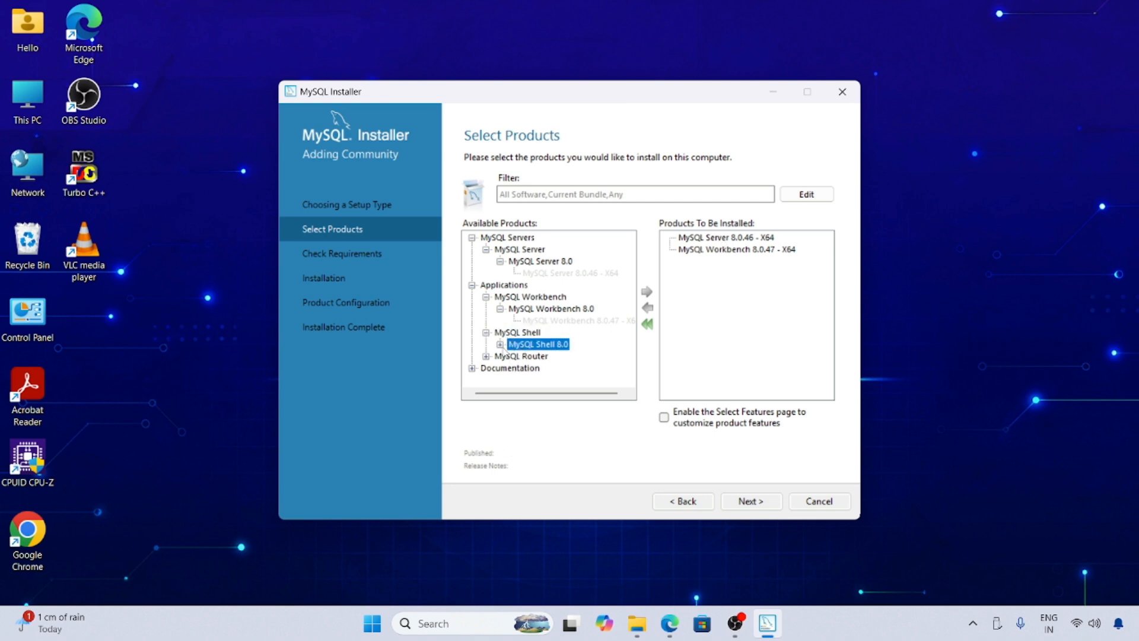
click(500, 344)
click(587, 355)
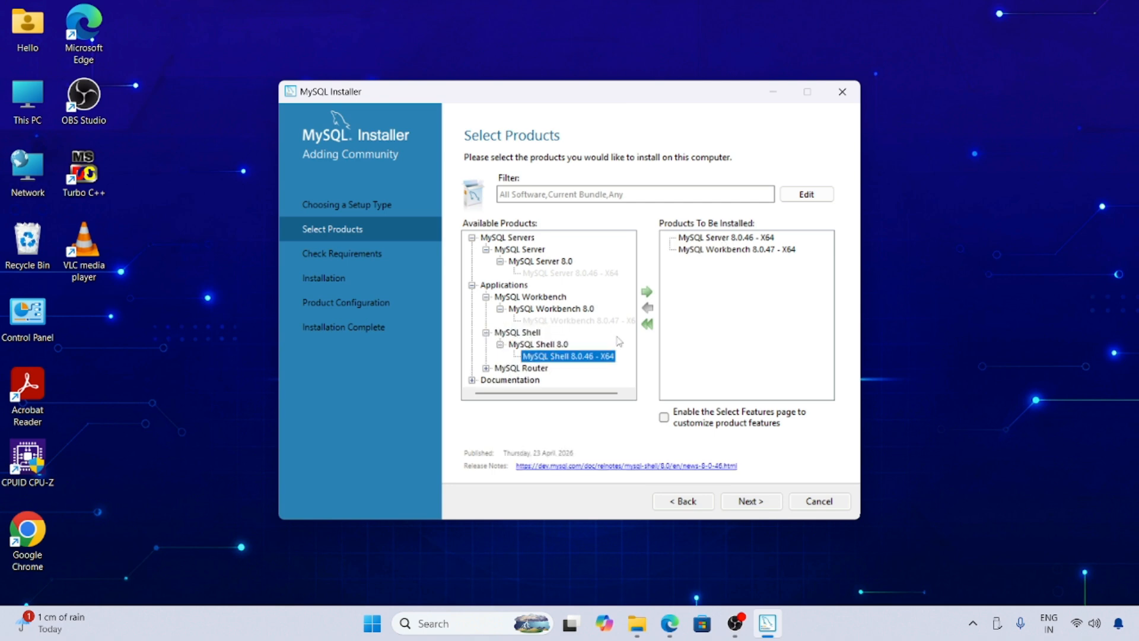
click(646, 292)
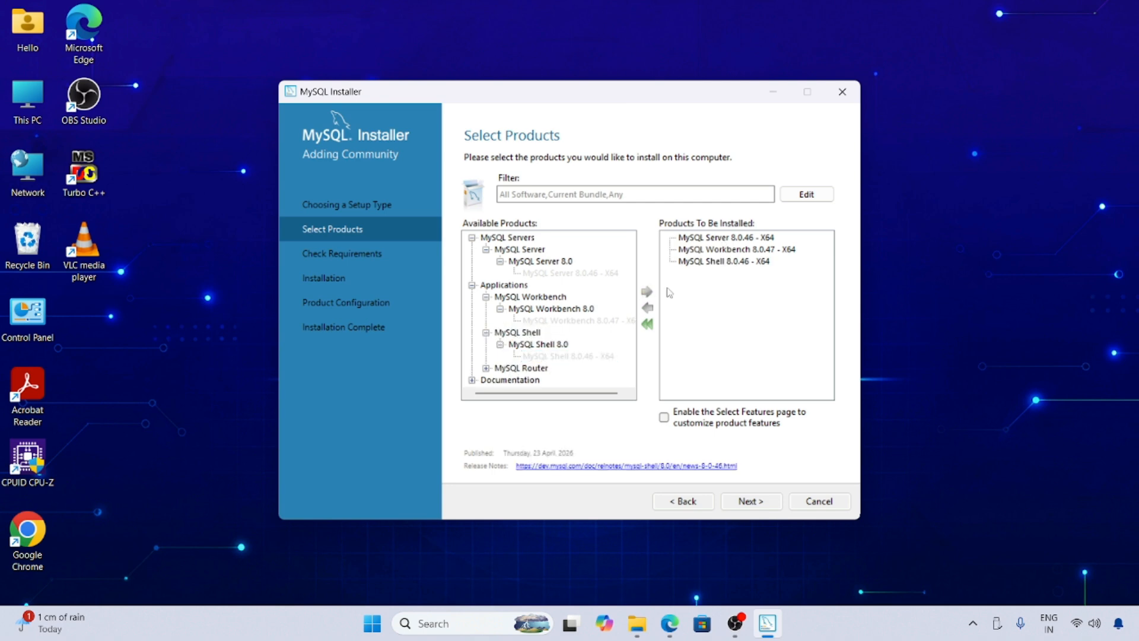
- Resolve the product requirements by accepting the license and installing the Microsoft Visual C++ 2015-2019 Redistributable (x64)
click(751, 501)
click(690, 506)
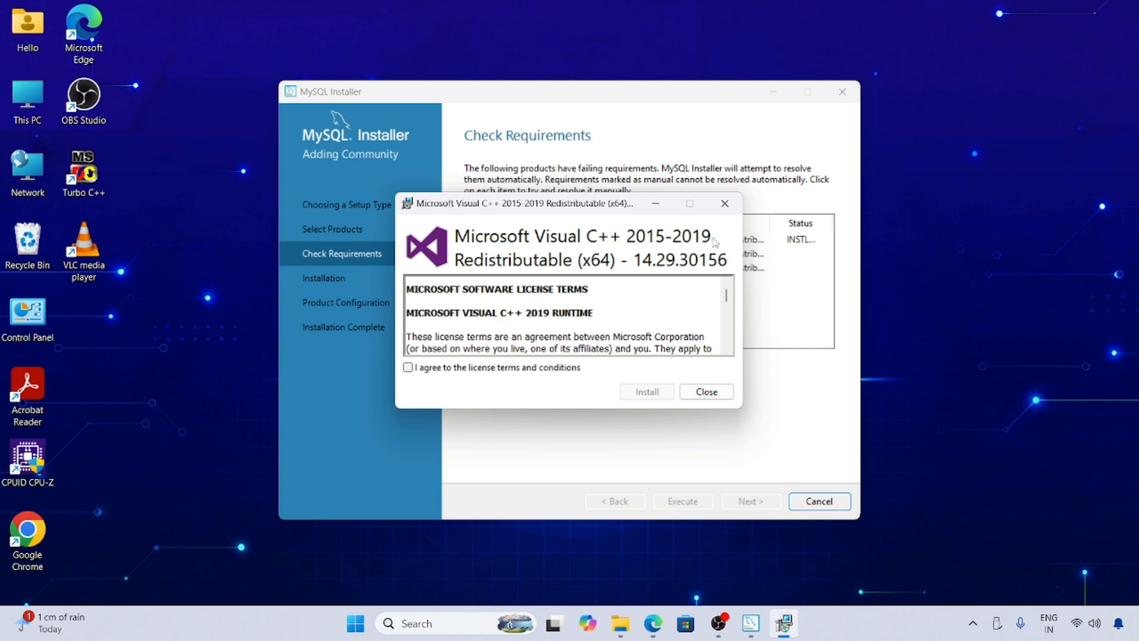
click(478, 368)
scroll(564, 315, down, 15)
click(649, 393)
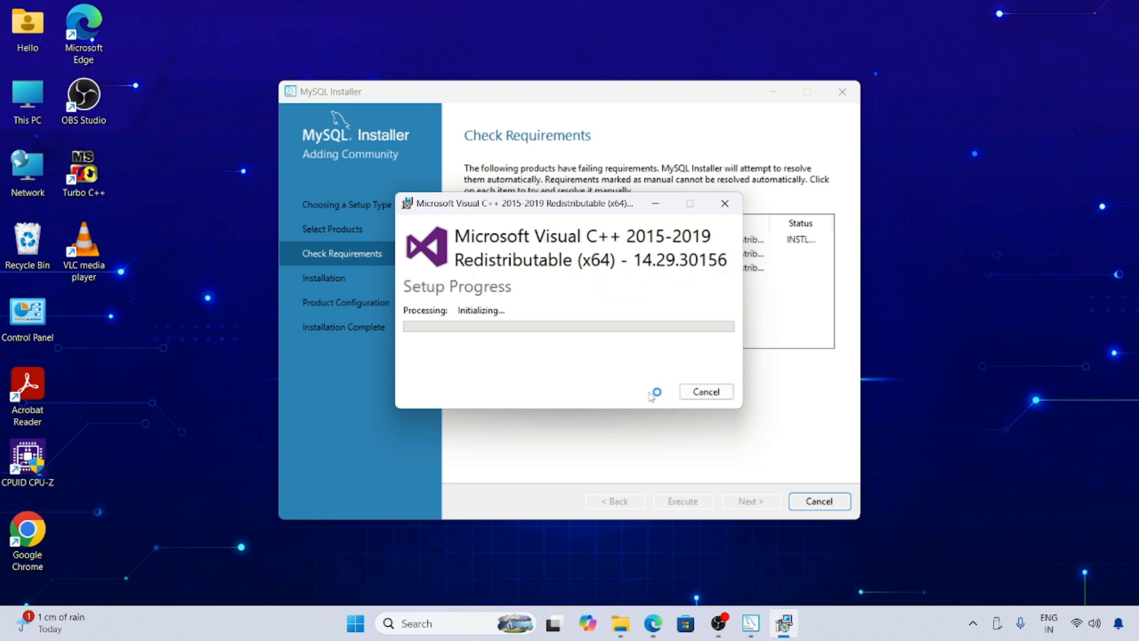
click(706, 392)
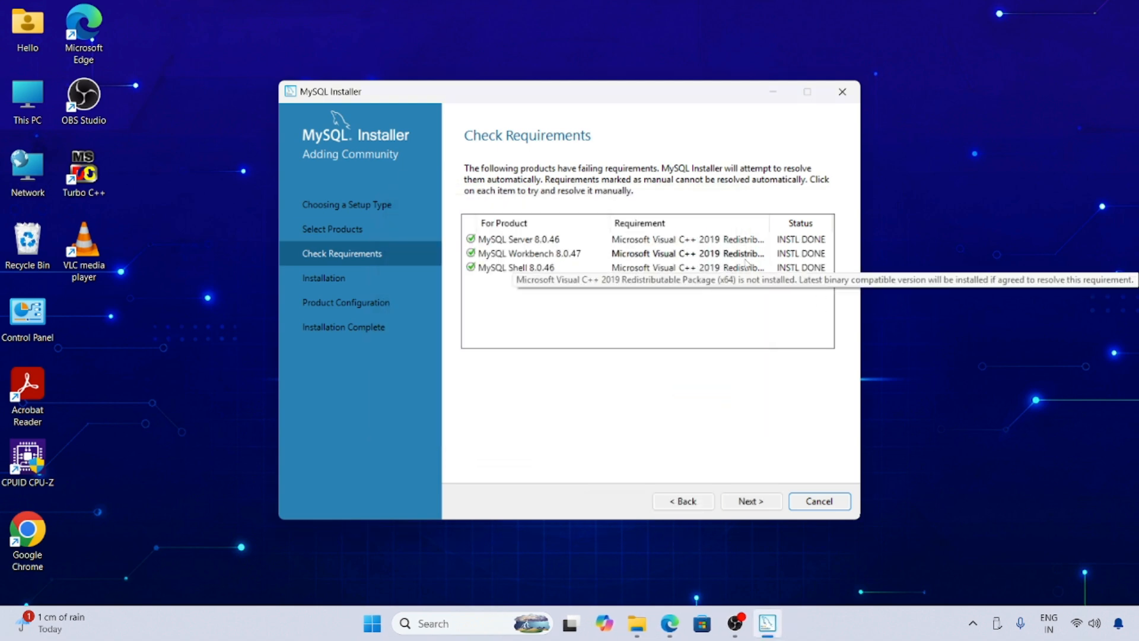
- Install the selected MySQL Server, Workbench and Shell products and proceed to product configuration
click(755, 506)
click(755, 506)
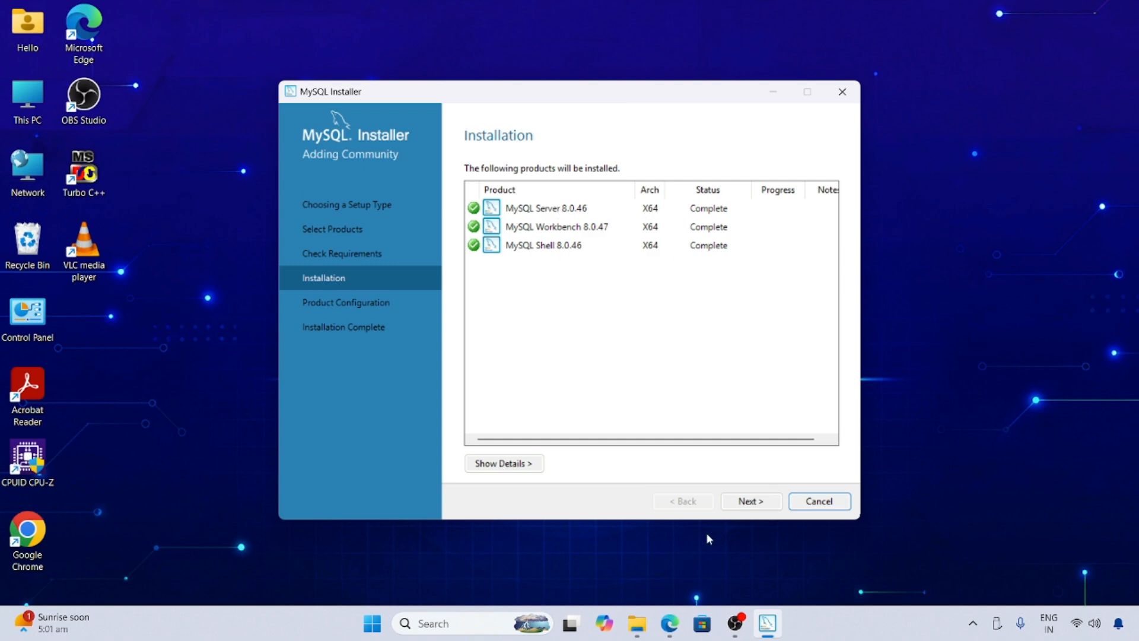
click(746, 501)
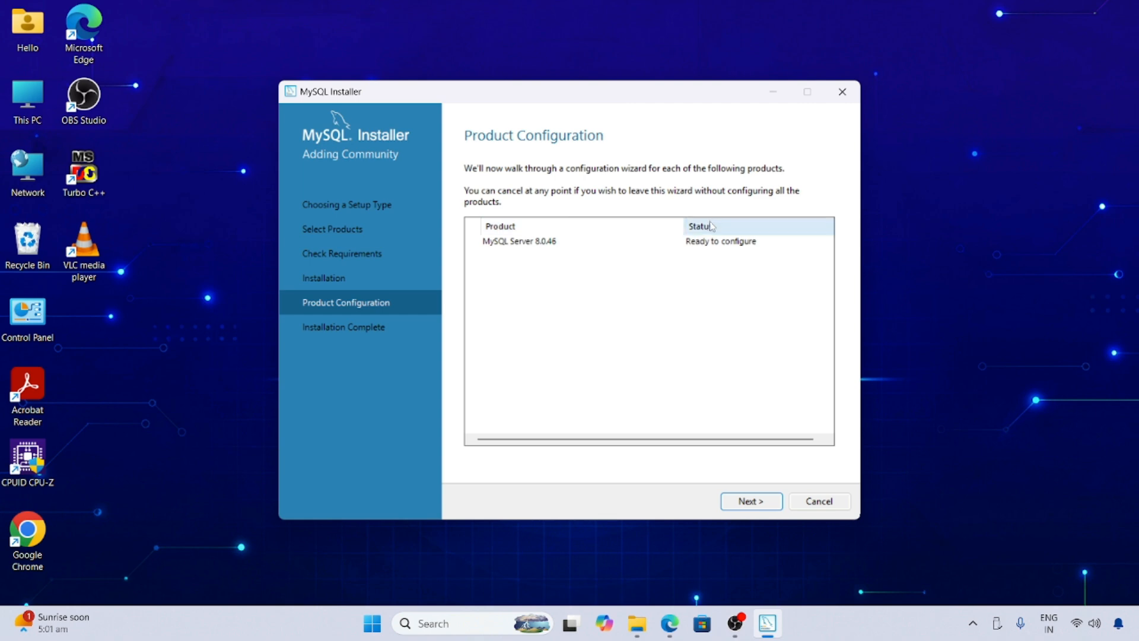
- Configure the server's type and networking with the default Development Computer type and TCP/IP port 3306
click(758, 505)
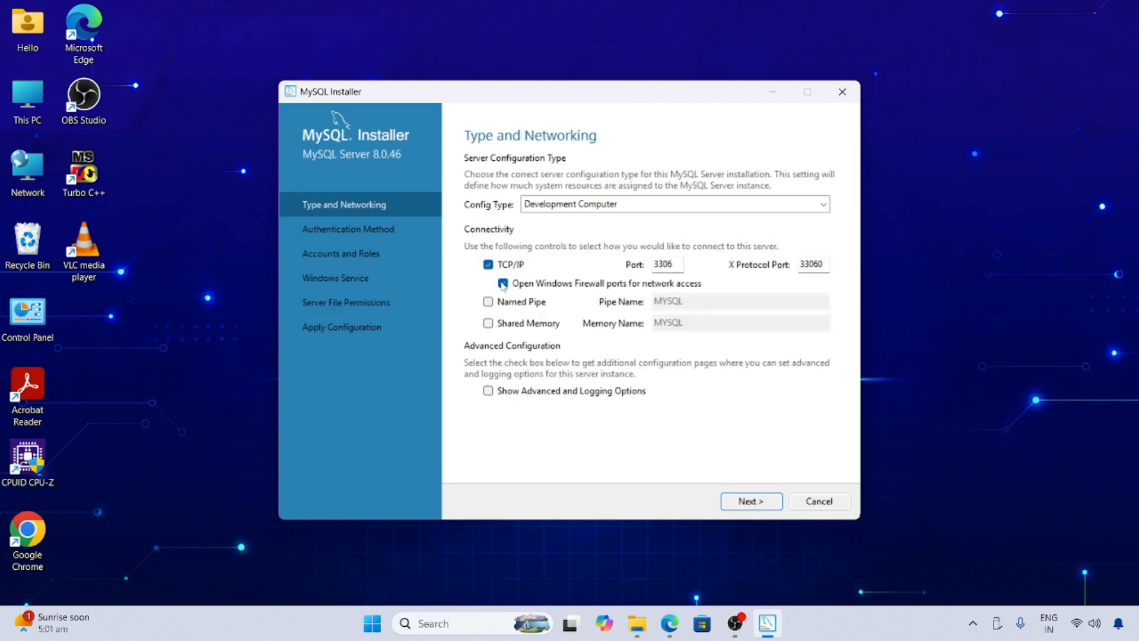
drag(674, 263, 643, 264)
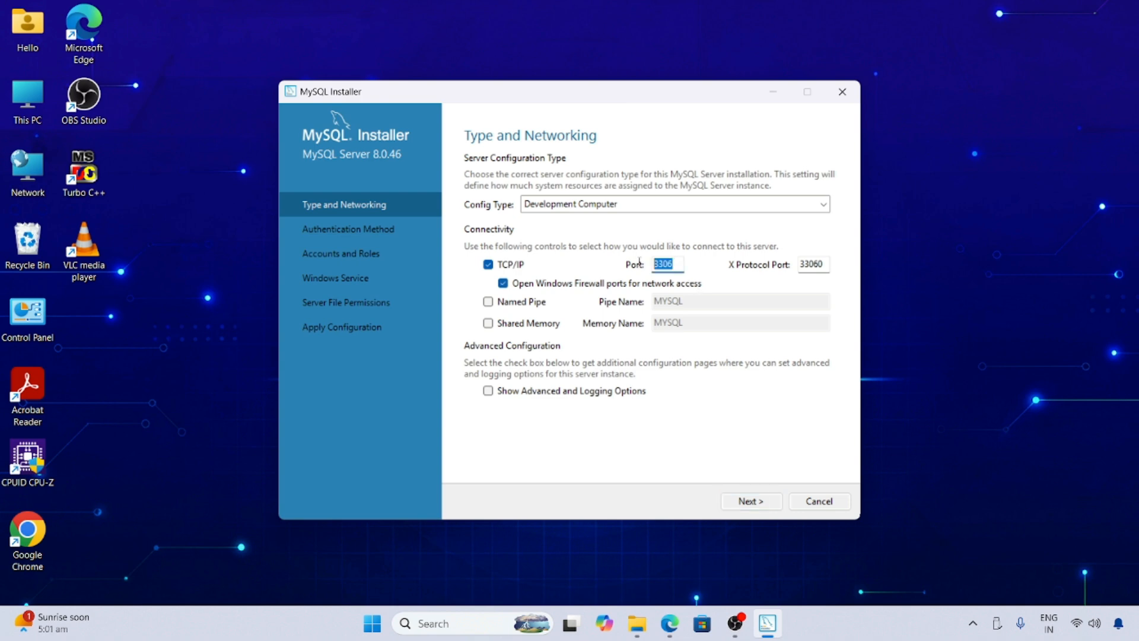
click(668, 264)
click(751, 501)
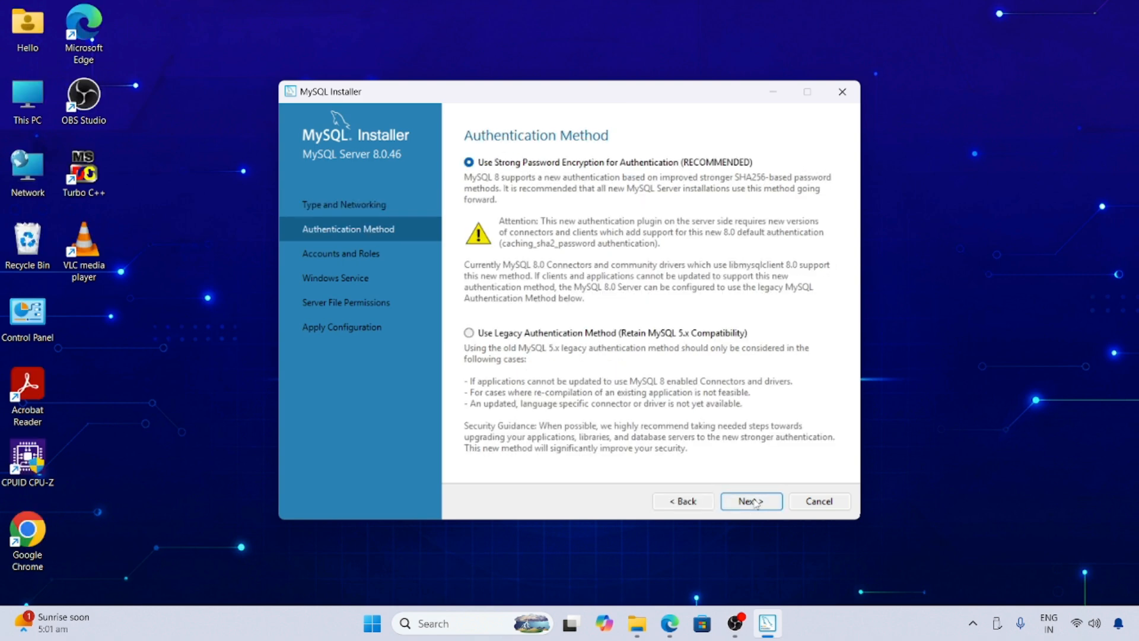
- Accept strong password encryption for authentication, and enter and repeat the MySQL root account password
click(752, 502)
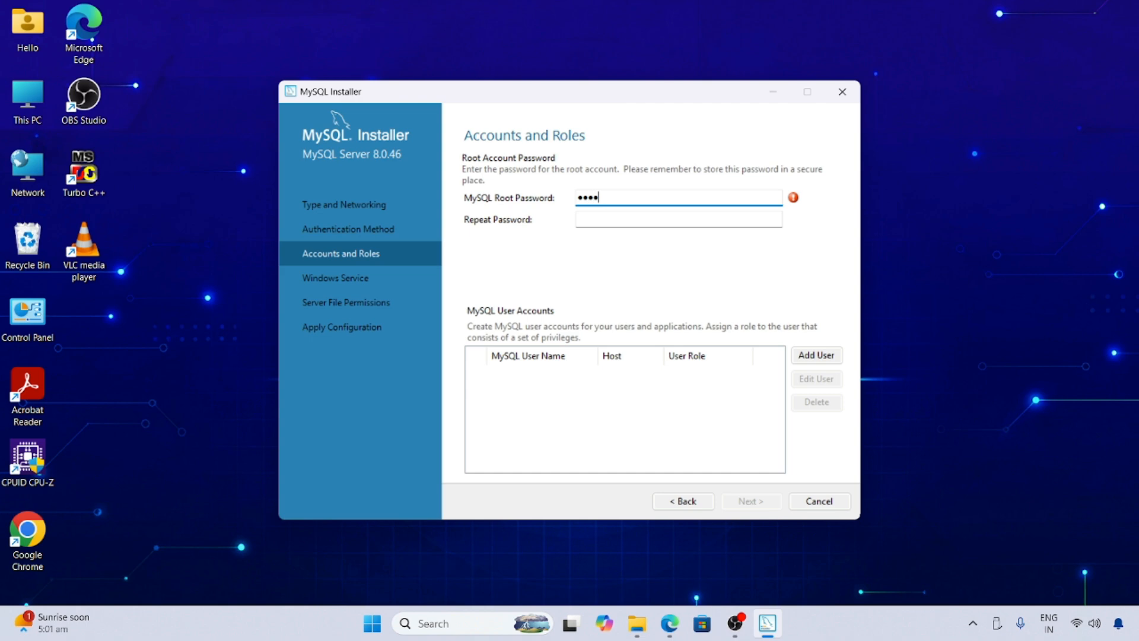
click(670, 222)
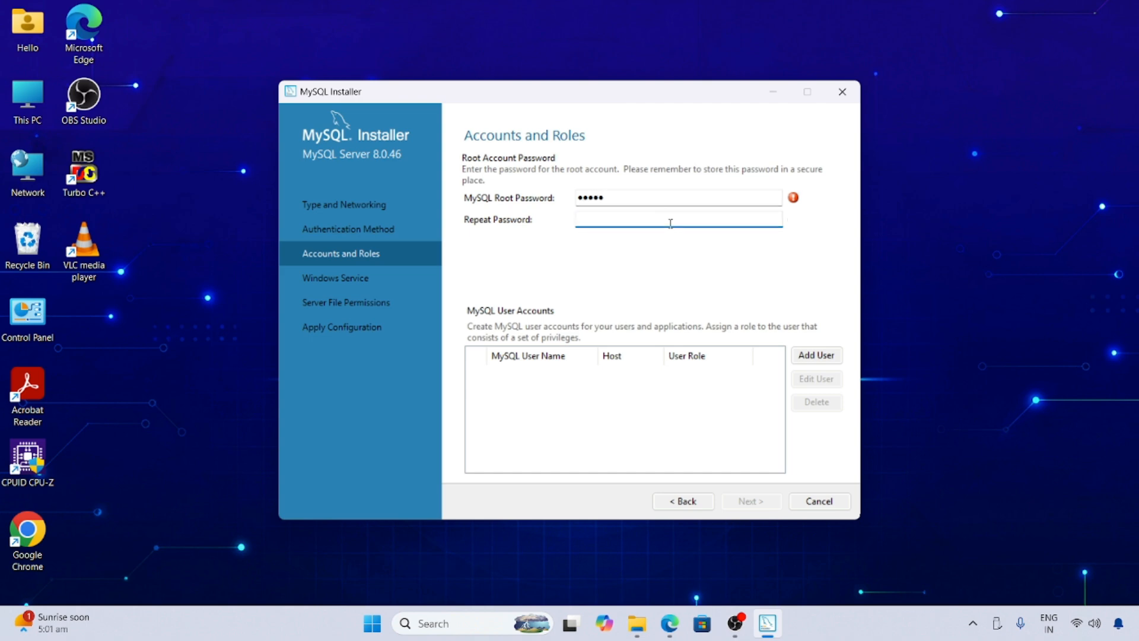
text(•••••)
click(752, 502)
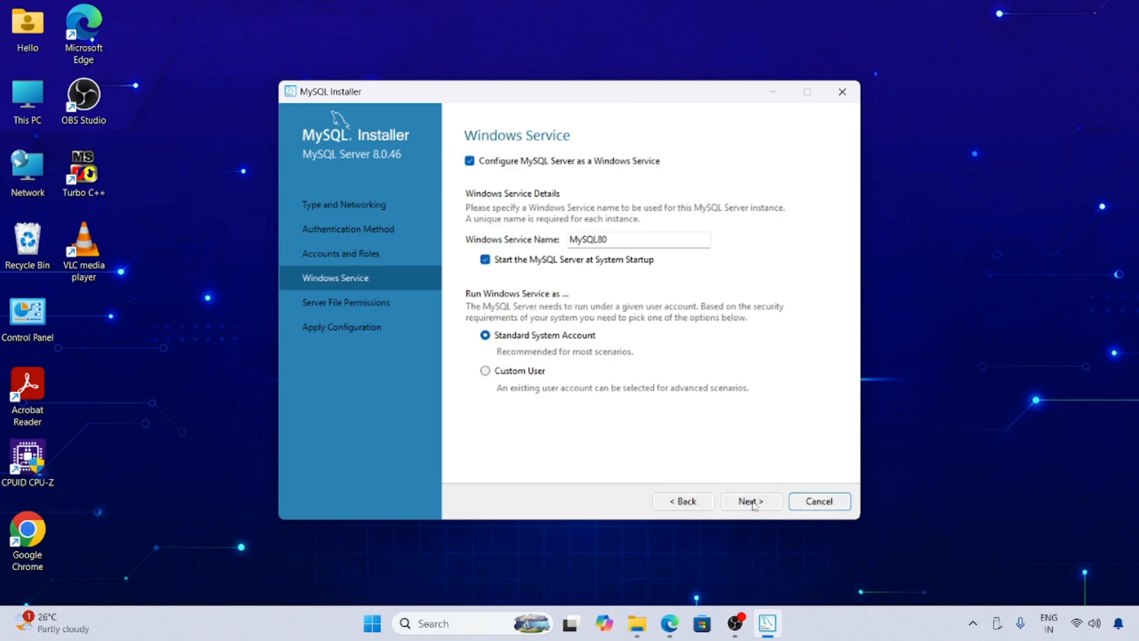
- Accept the default MySQL80 Windows service and full-access server file permissions, and apply the server configuration
click(752, 503)
click(752, 503)
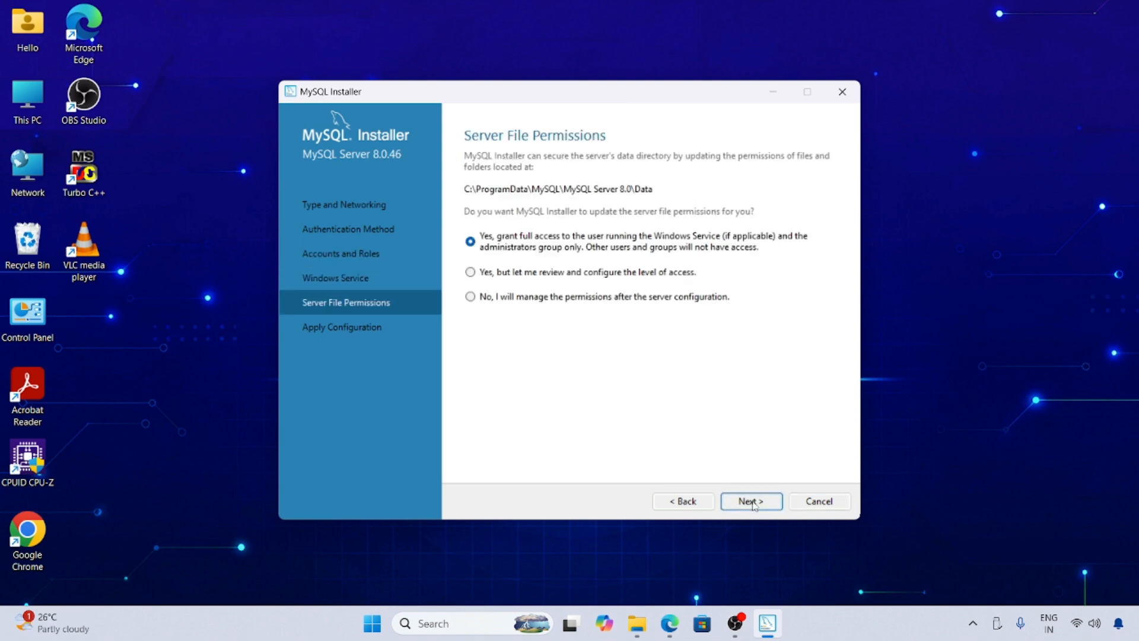
click(752, 503)
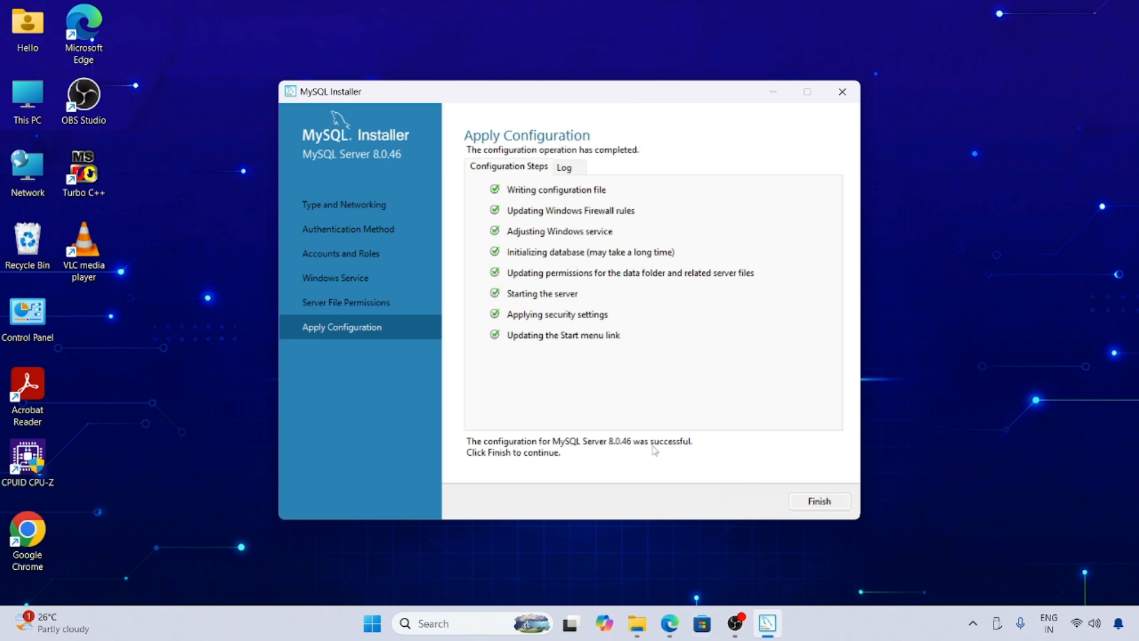
- Finish the server configuration and close the installer with MySQL Workbench and MySQL Shell set to start after setup
click(830, 503)
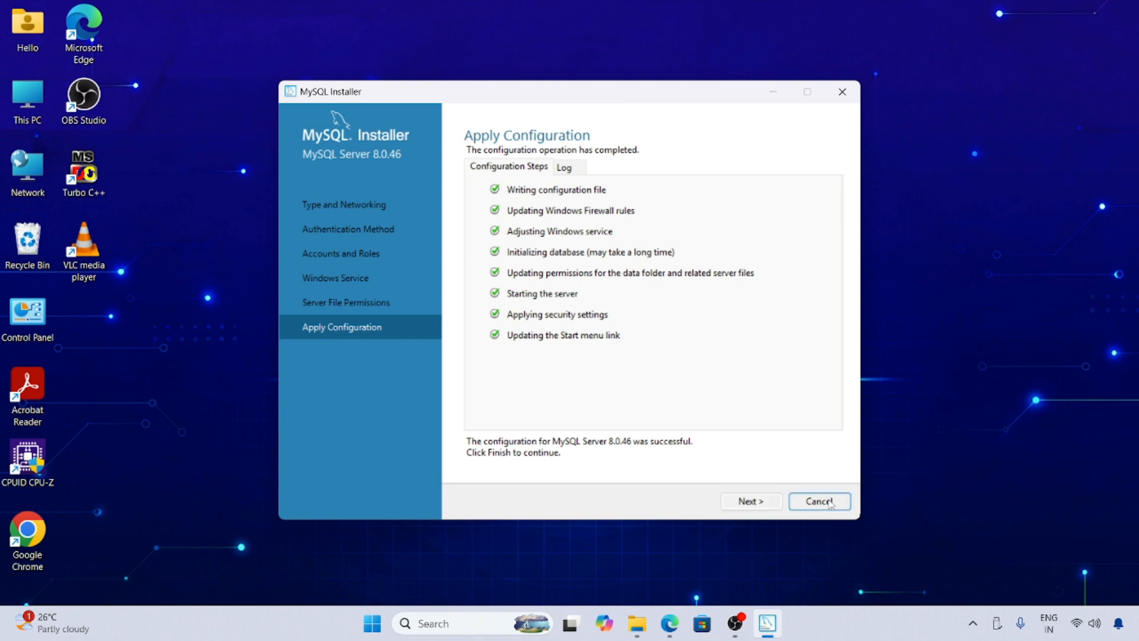
click(764, 505)
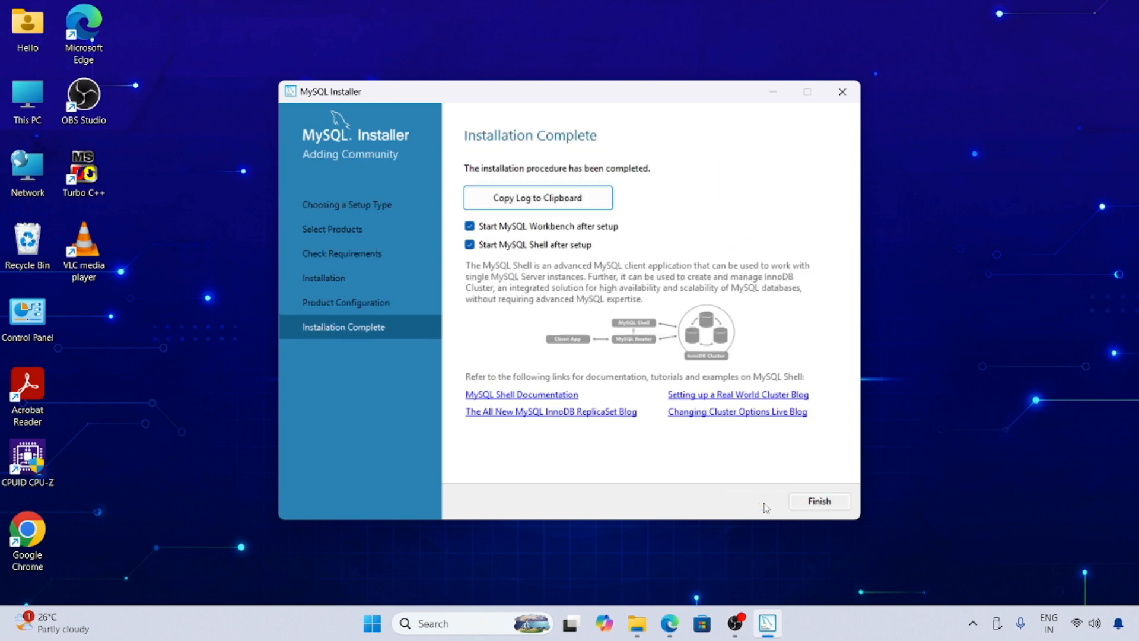
click(820, 502)
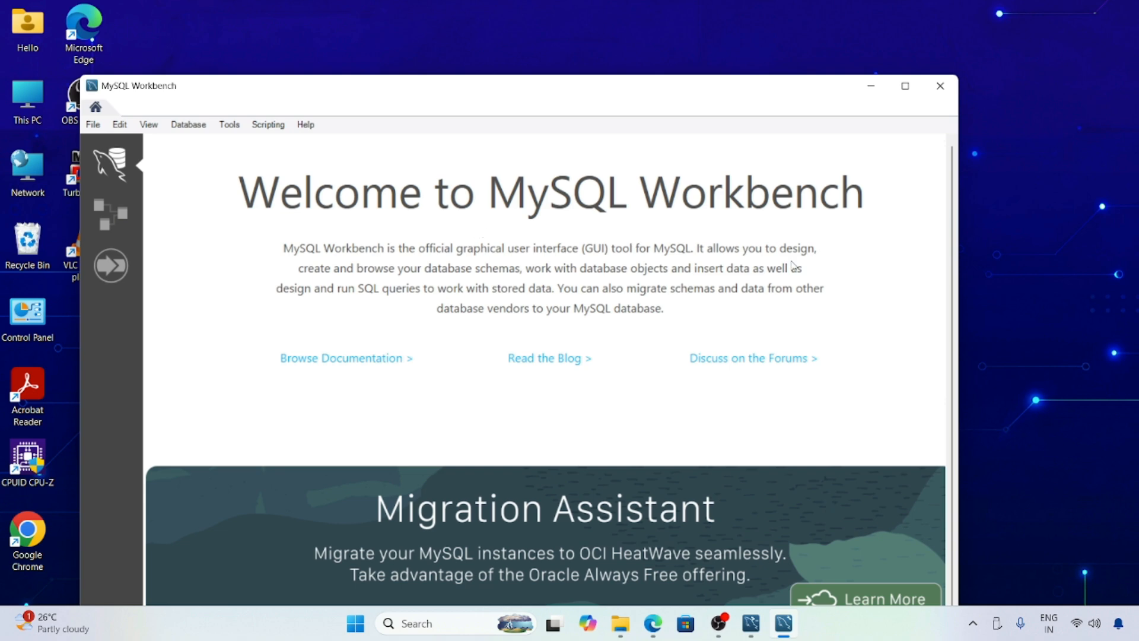
- Maximize Workbench and open the Local instance MySQL80 connection with the root account password, choosing to save it in the vault
click(905, 86)
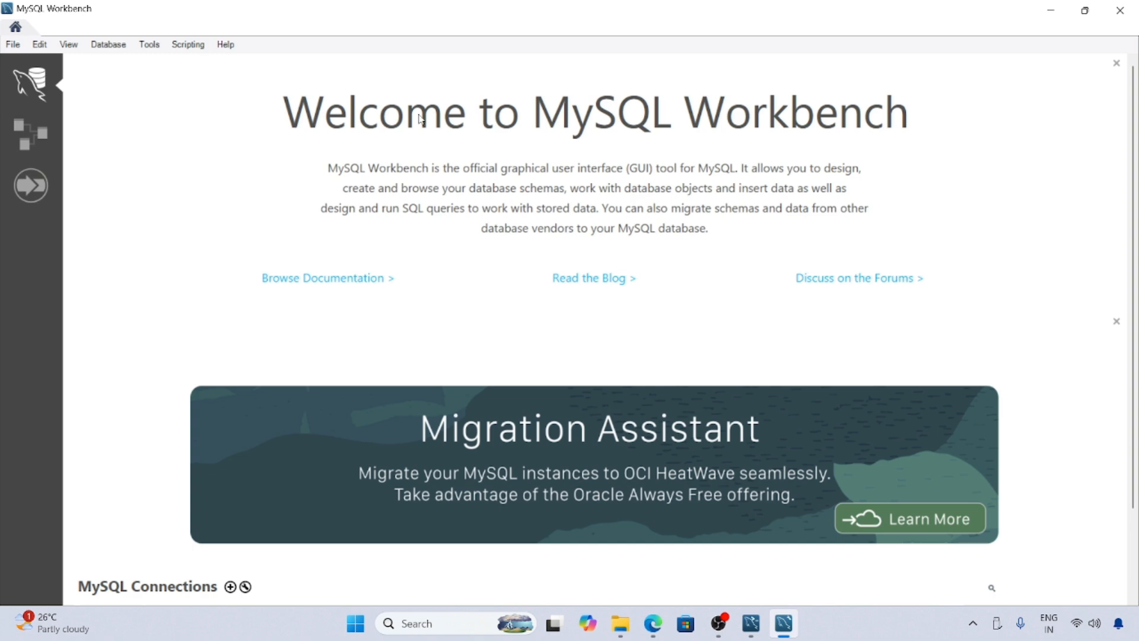
scroll(688, 282, down, 3)
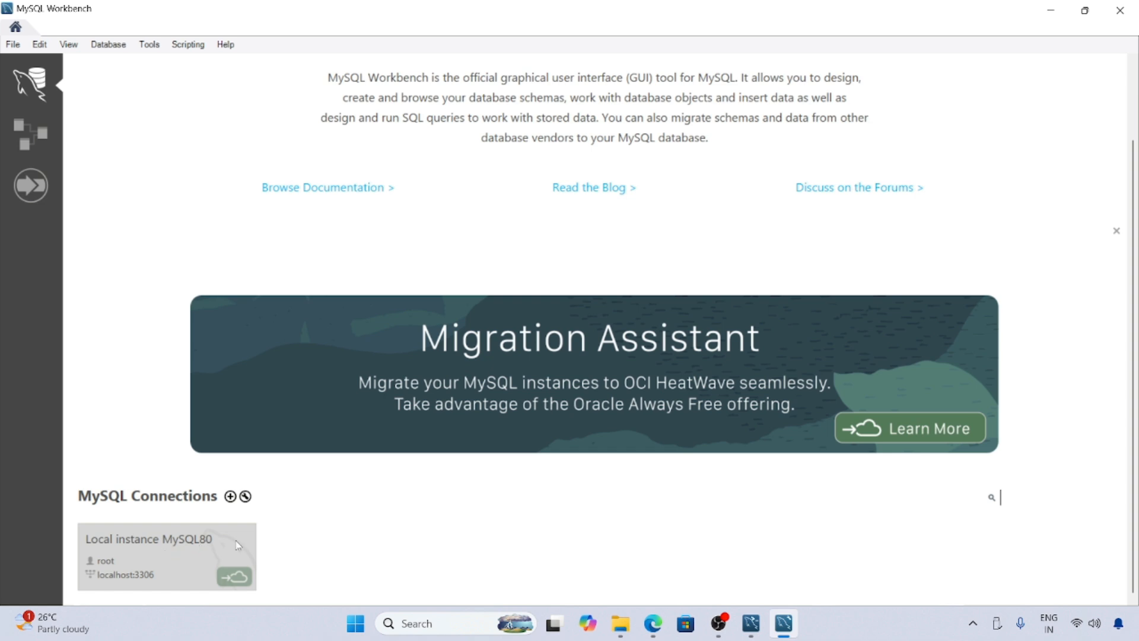
click(172, 542)
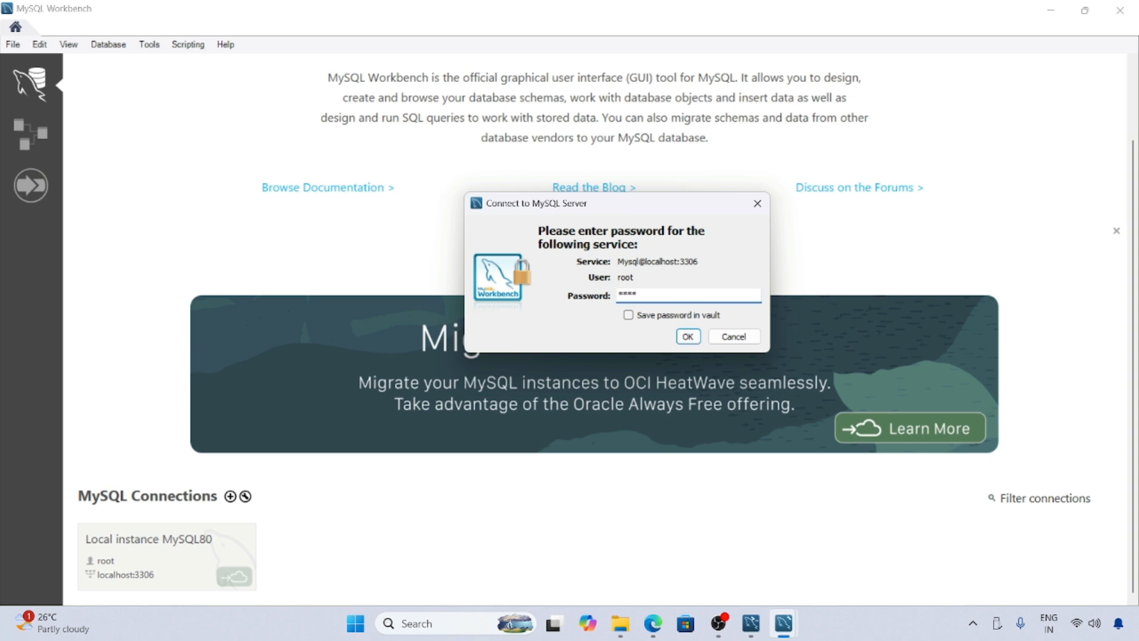
click(654, 317)
click(688, 336)
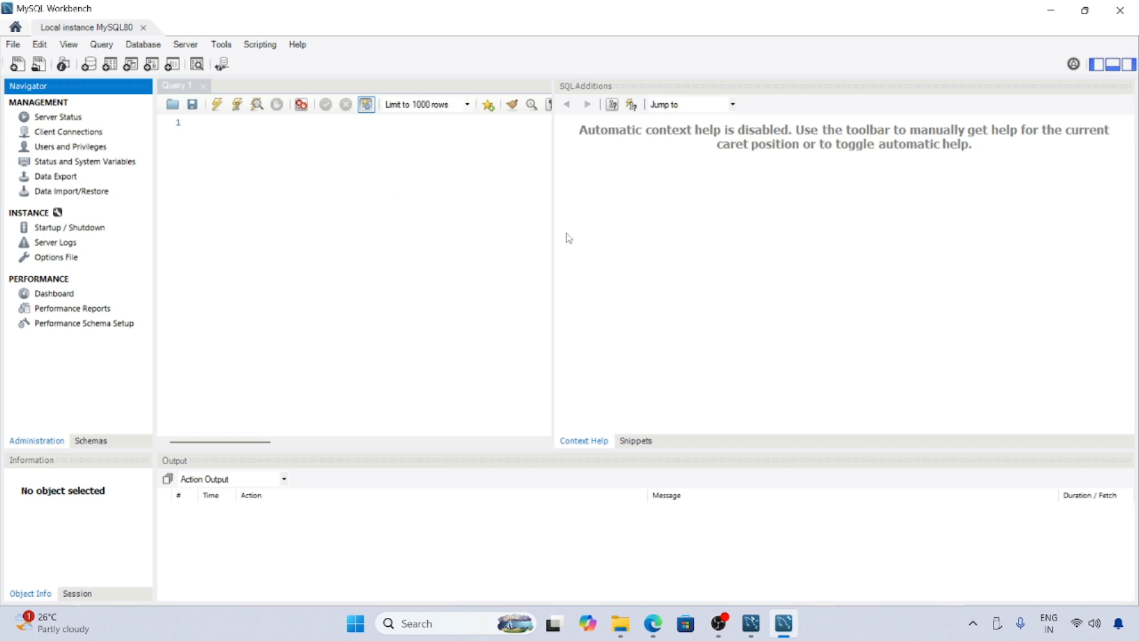
- Widen the query editor and paste in the company_db script that creates, fills and queries the employees table
drag(552, 225, 745, 220)
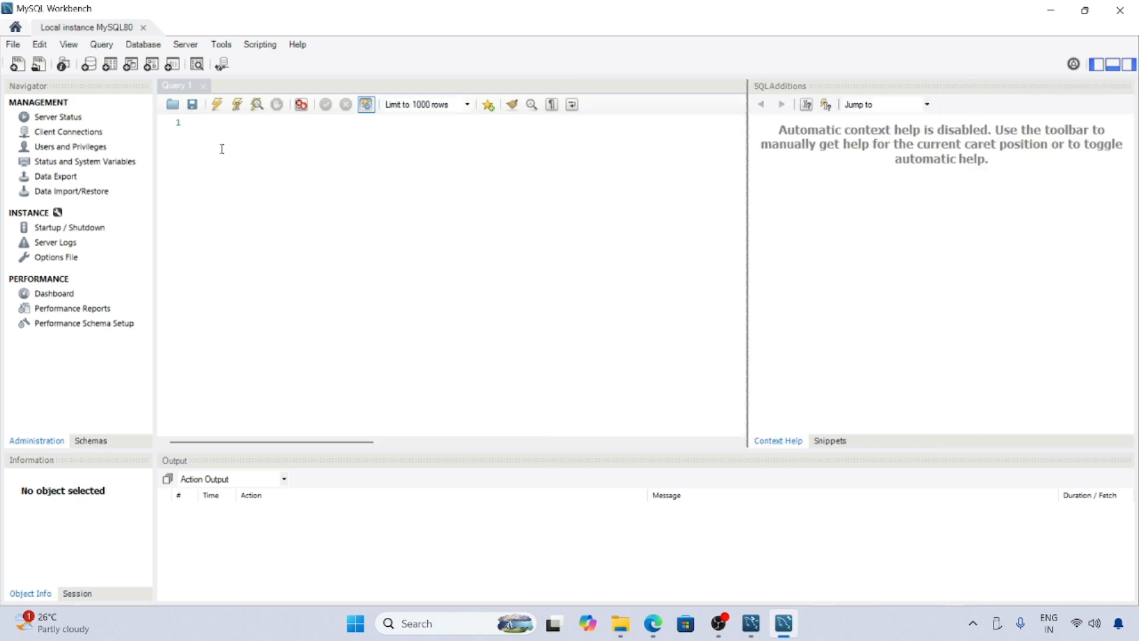
click(259, 165)
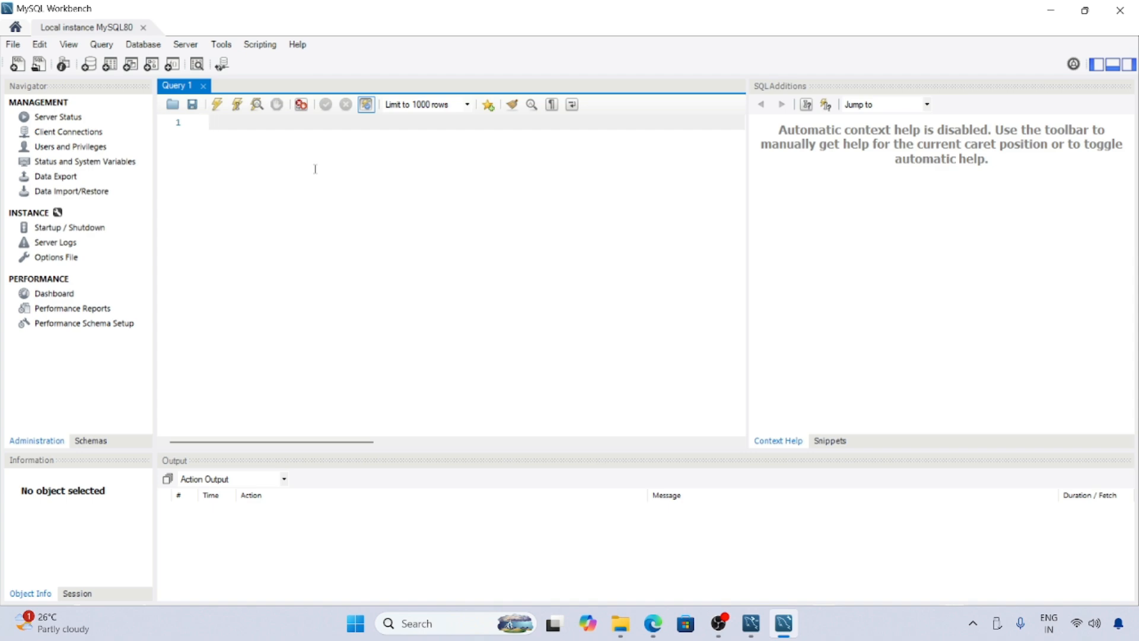
key(ctrl+v)
key(ctrl+a)
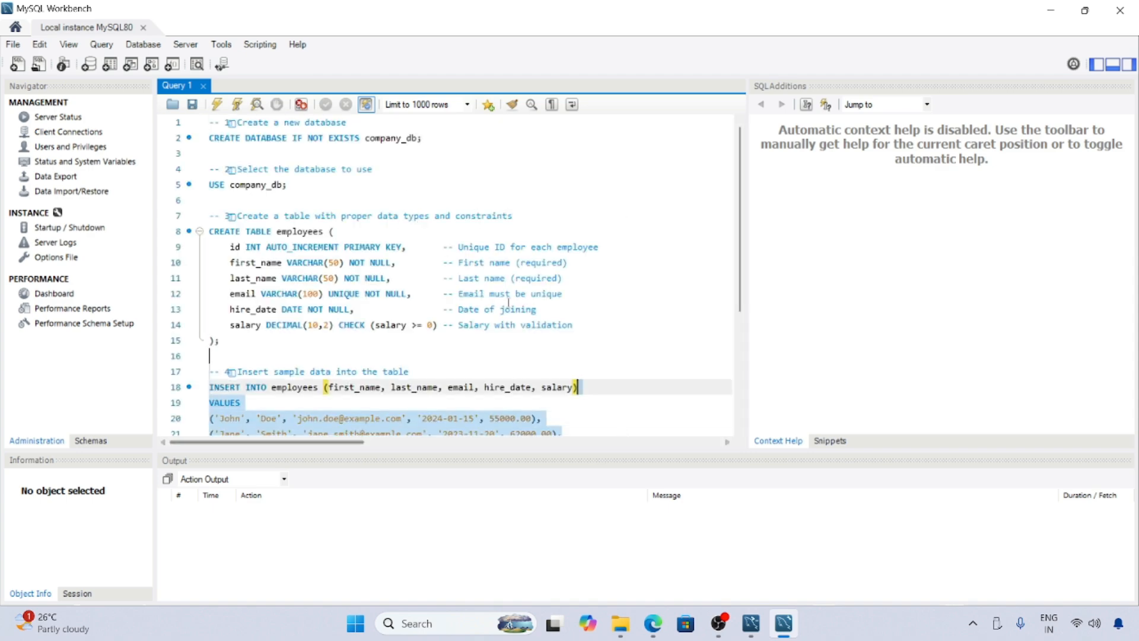
click(386, 170)
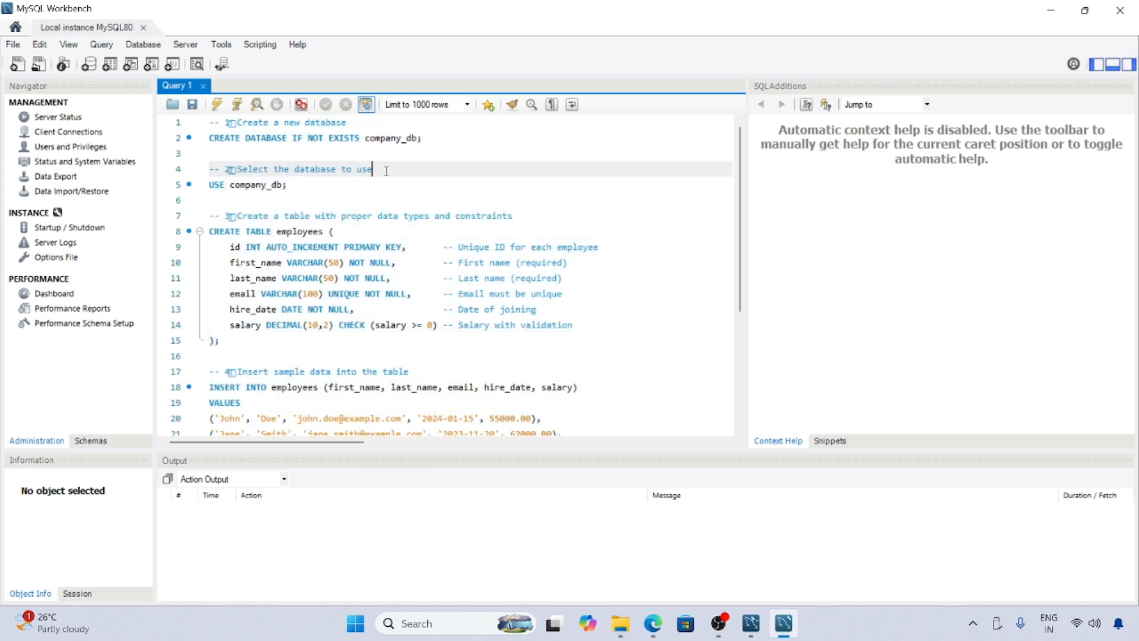
- Execute only the CREATE DATABASE IF NOT EXISTS company_db statement, followed by the USE company_db statement on its own
drag(219, 137, 404, 138)
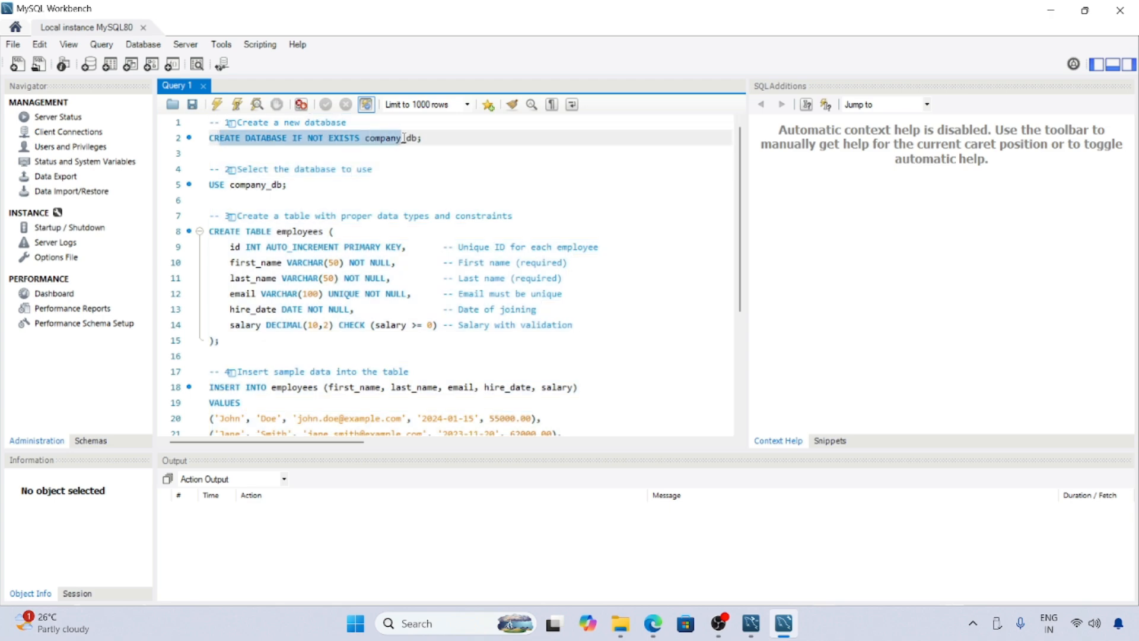
click(417, 140)
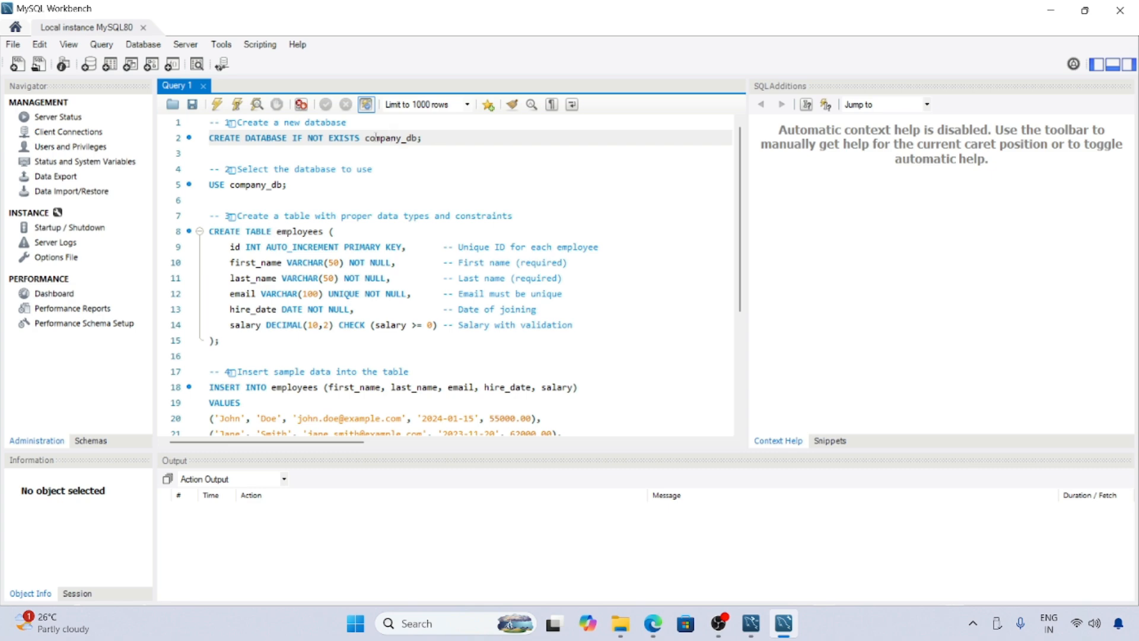
drag(436, 139, 165, 142)
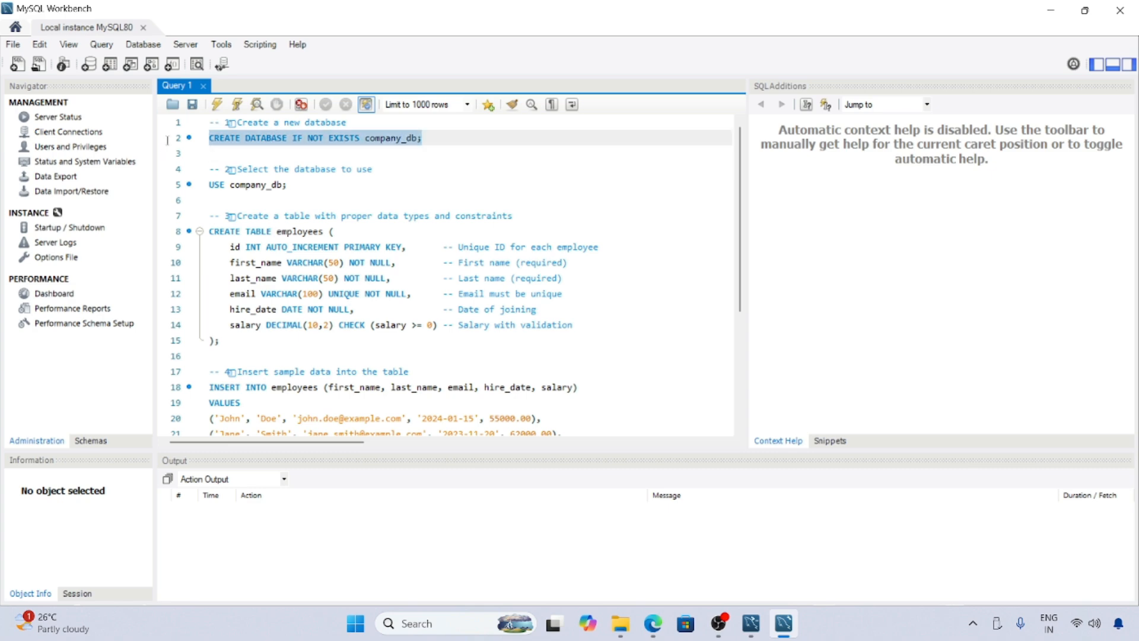
click(216, 105)
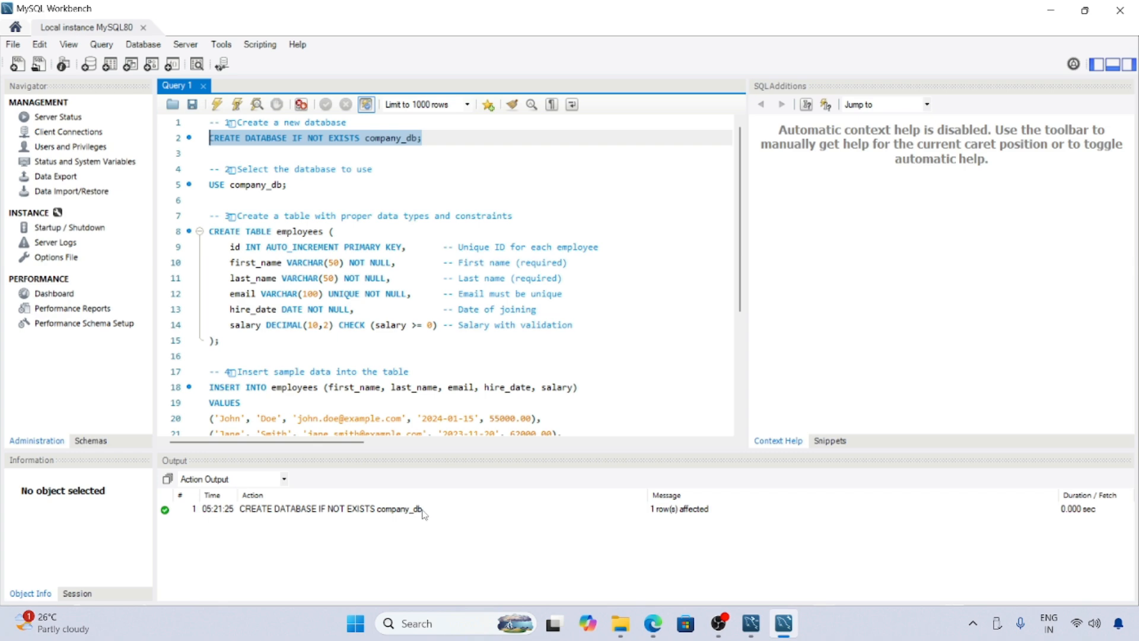
drag(288, 184, 208, 186)
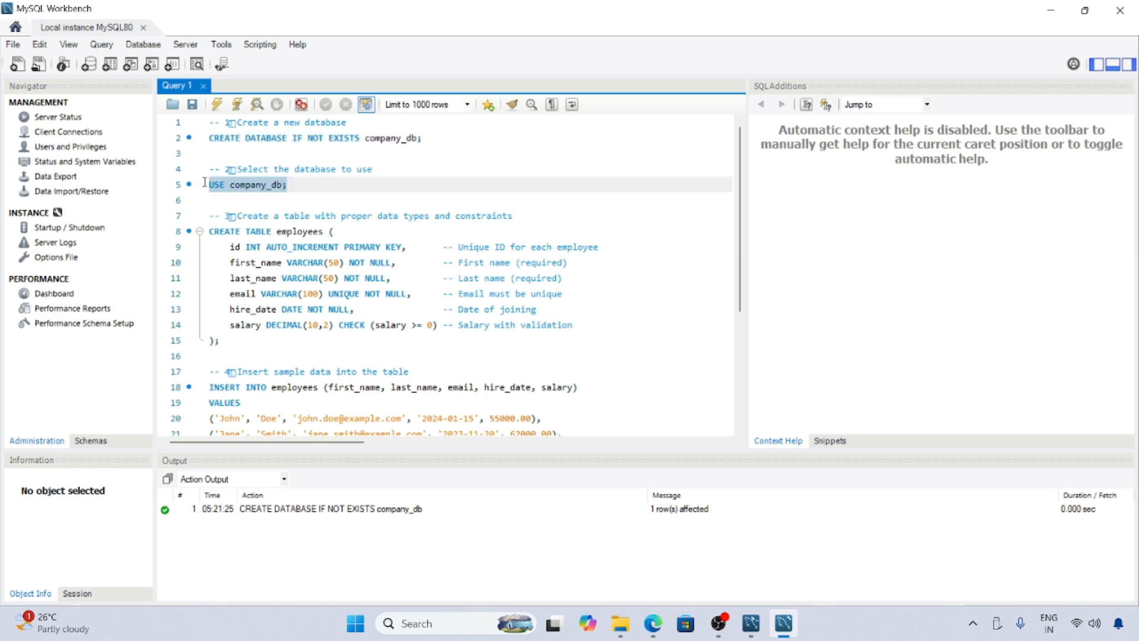
click(217, 106)
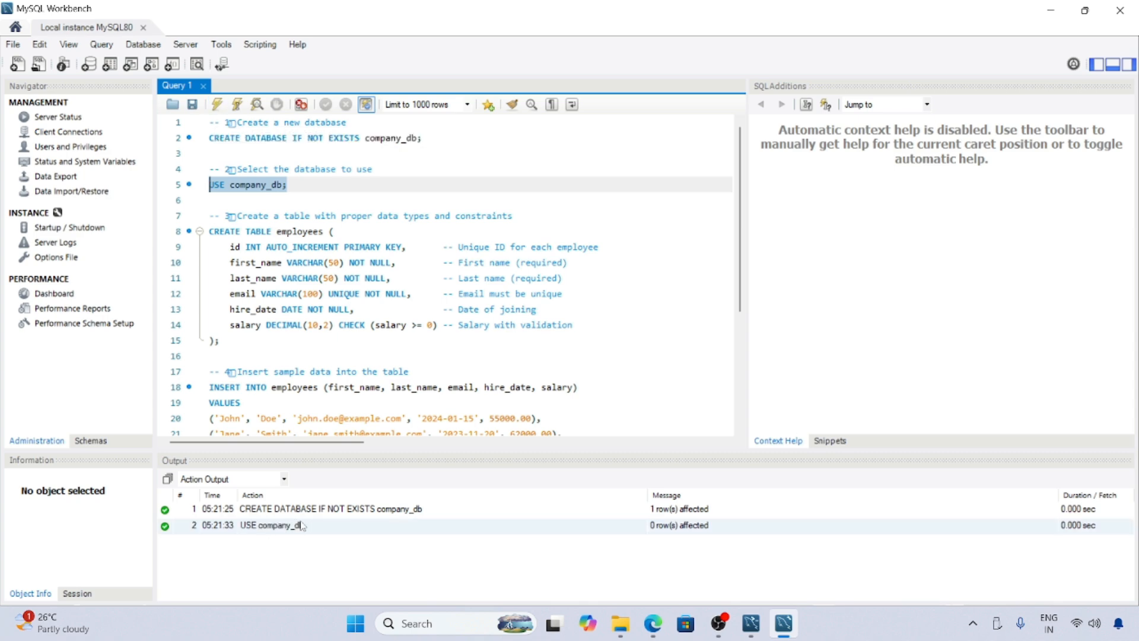
- Execute only the CREATE TABLE employees statement and select its entry in the action output
drag(221, 340, 217, 318)
drag(200, 246, 196, 232)
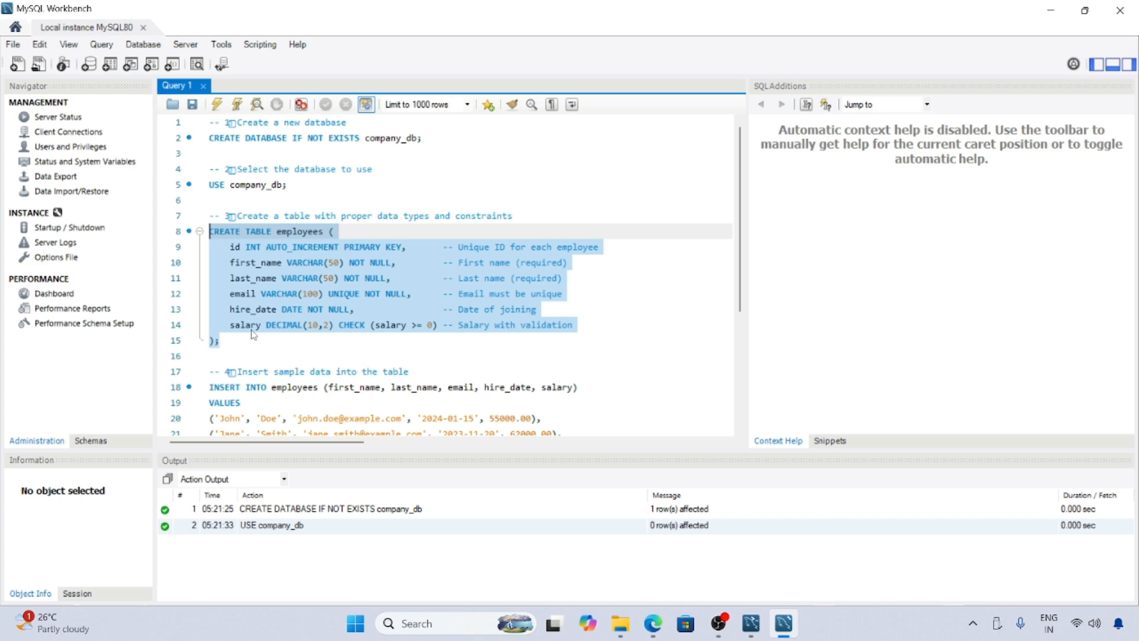
click(216, 104)
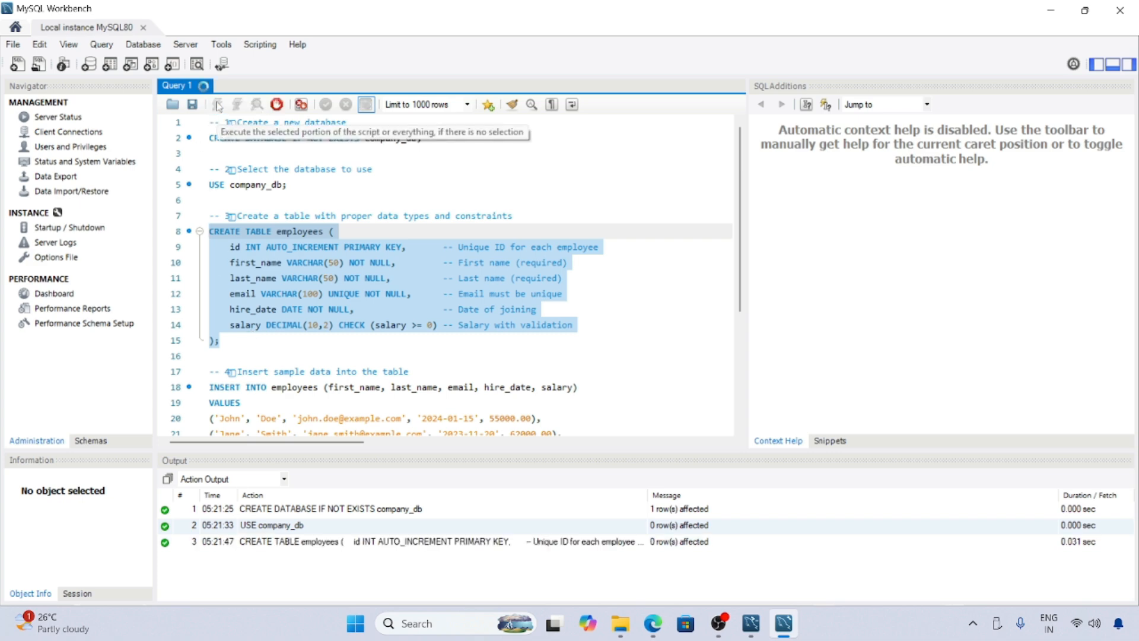
click(307, 547)
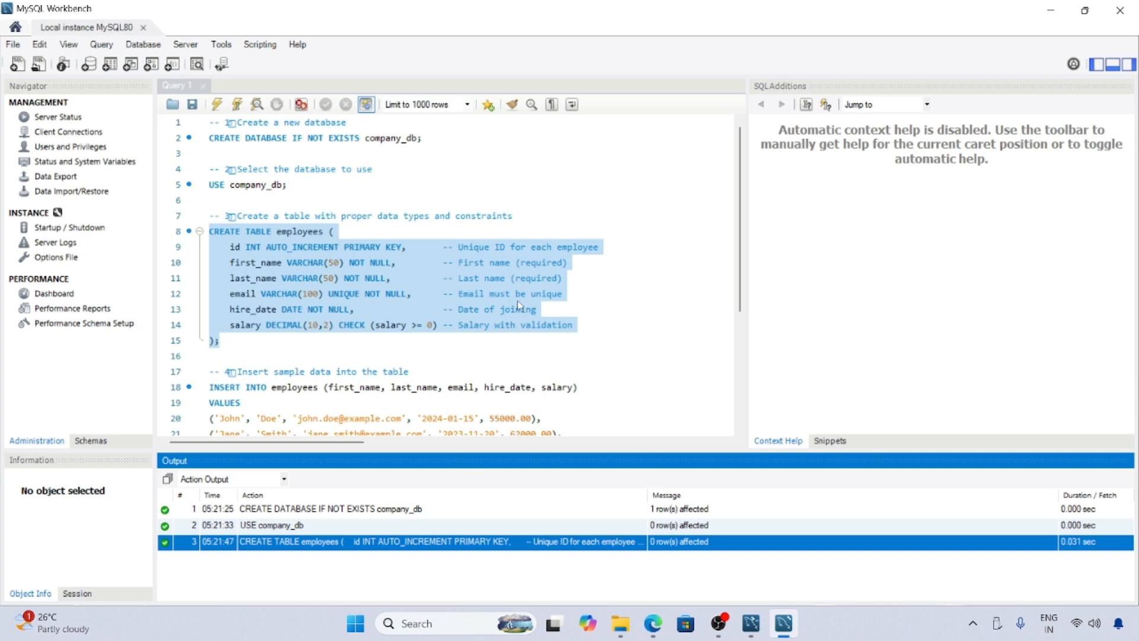
- Execute only the INSERT INTO employees statement with the three sample records, and highlight the inserted values in the script
scroll(517, 300, down, 3)
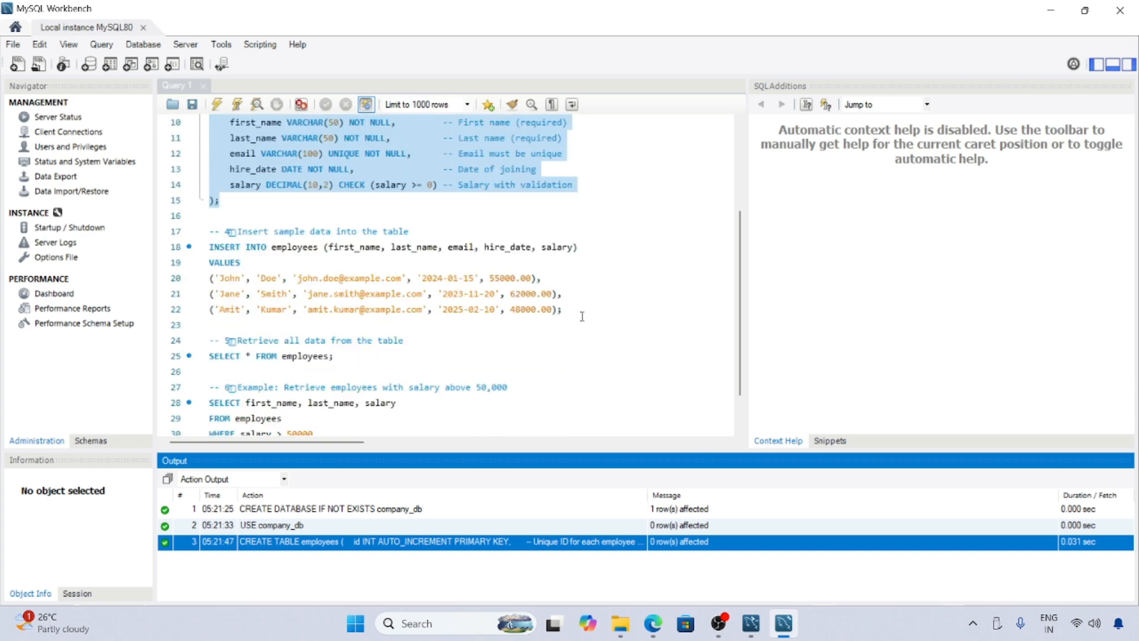
drag(584, 313, 215, 247)
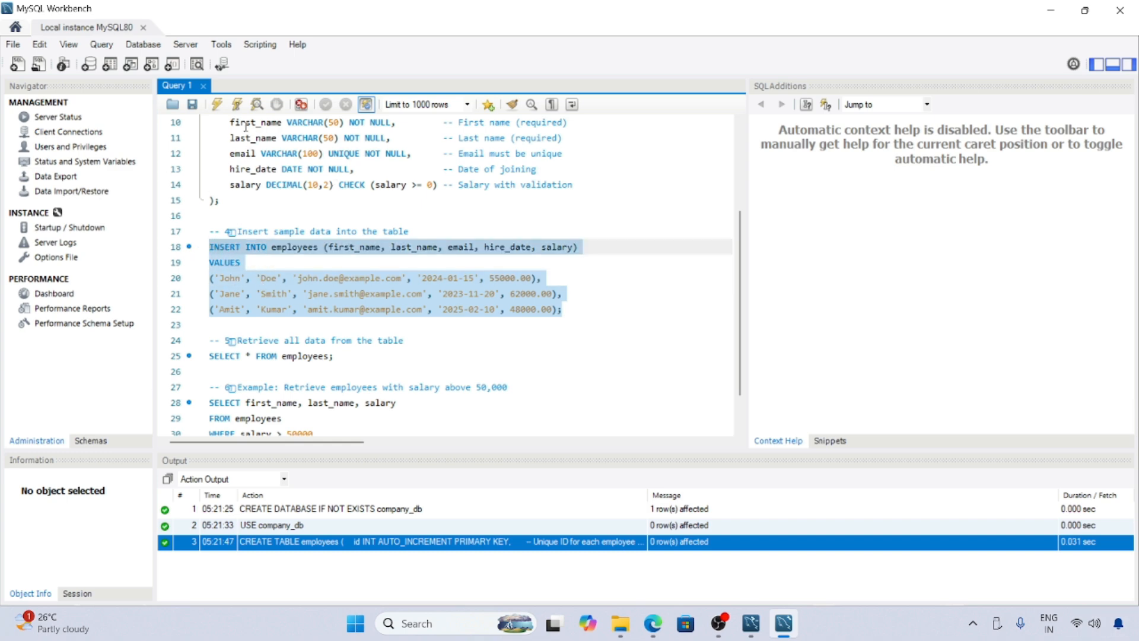
click(217, 105)
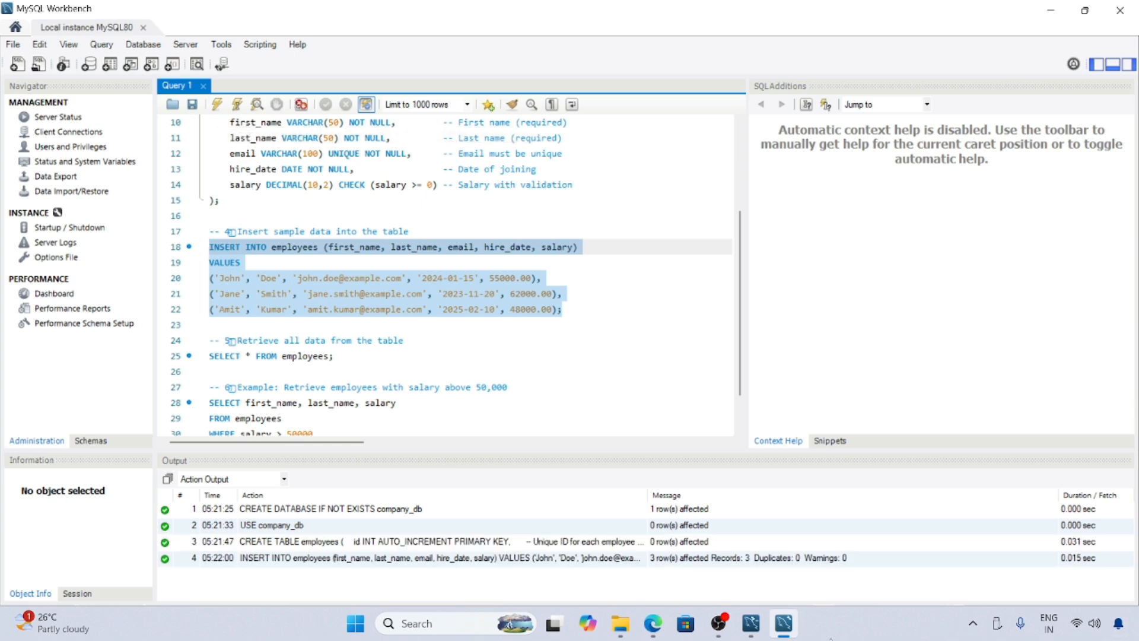
drag(214, 278, 576, 320)
- Retrieve all employee records with SELECT * FROM employees, and highlight the script's inserted values for comparison with the result
scroll(576, 317, down, 1)
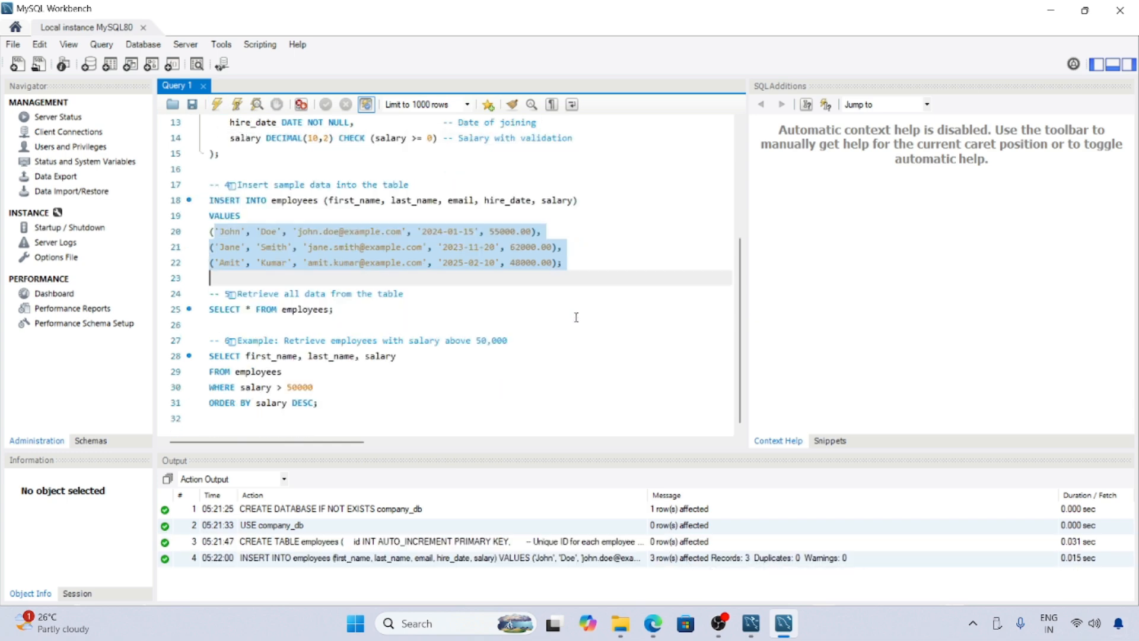
drag(355, 307, 208, 309)
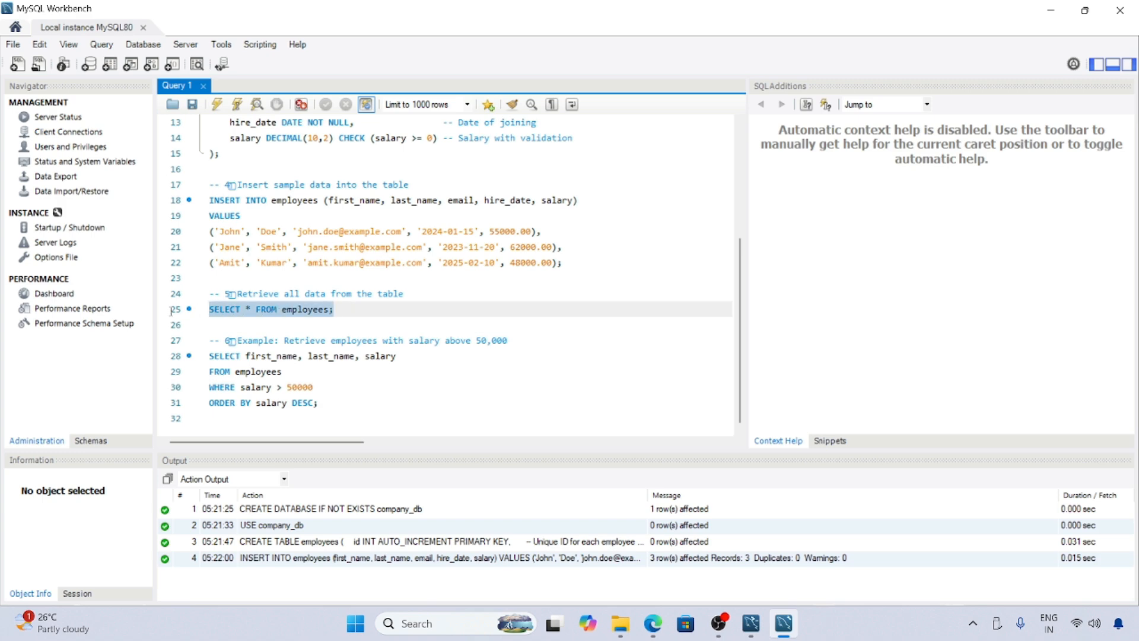
click(217, 104)
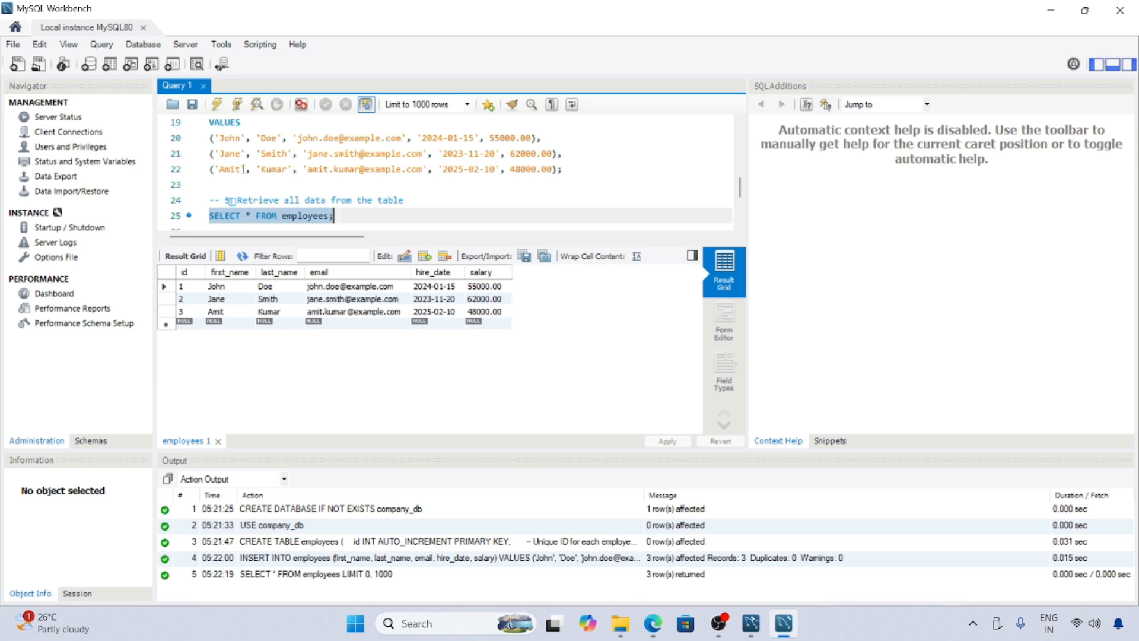
drag(230, 138, 538, 170)
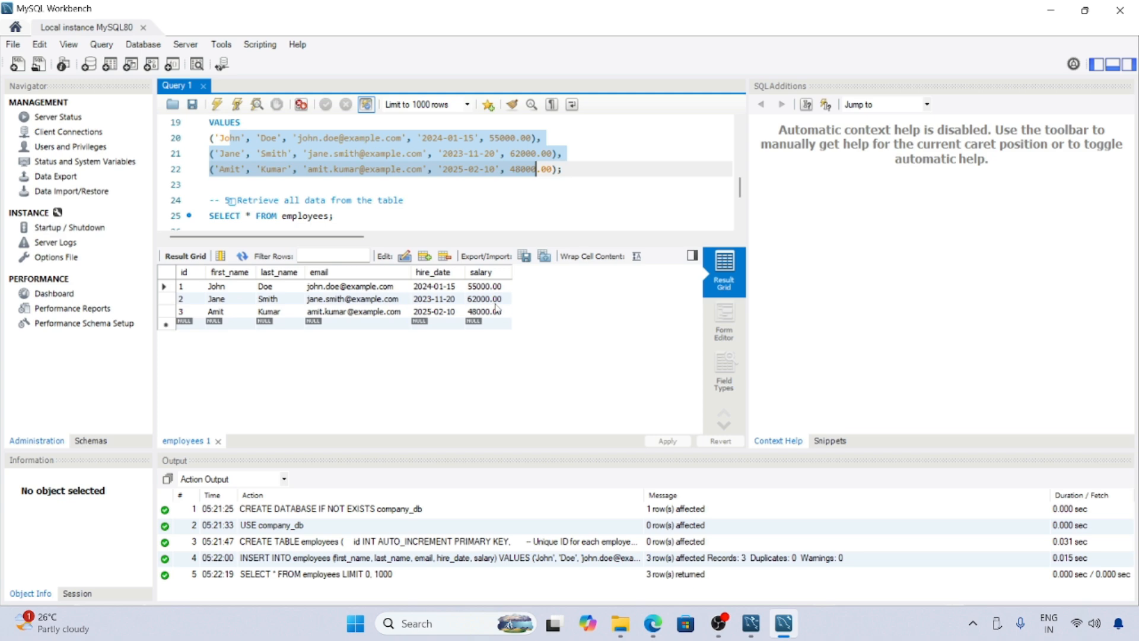
- Enlarge the query editor and examine the example query for salaries above 50,000 against the employees' salaries in the result grid
drag(416, 243, 416, 305)
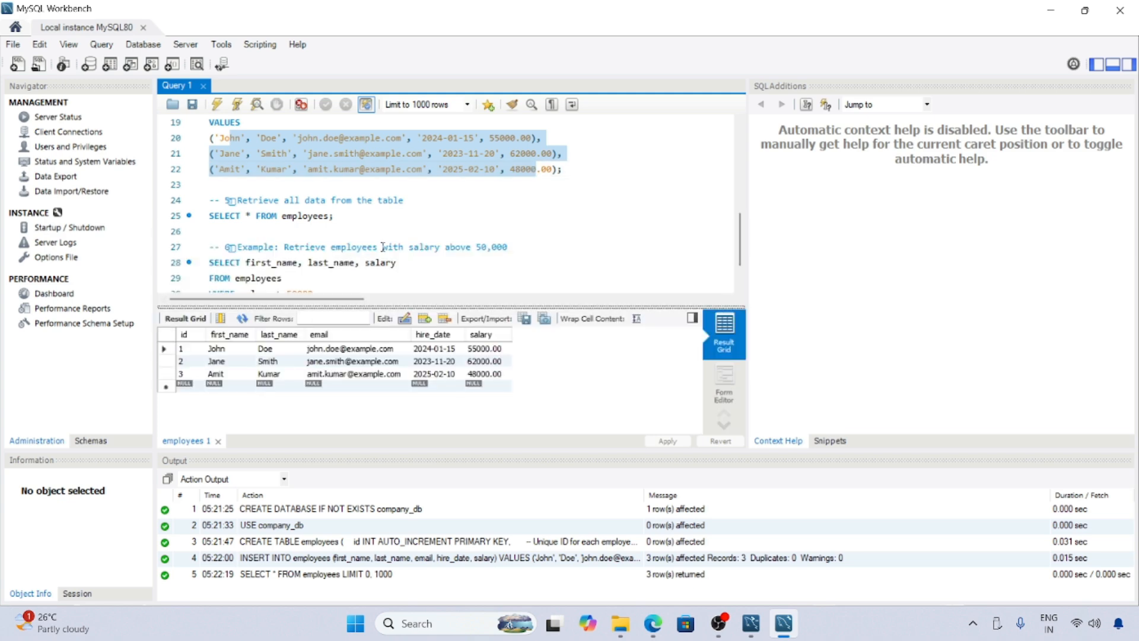
scroll(413, 223, down, 1)
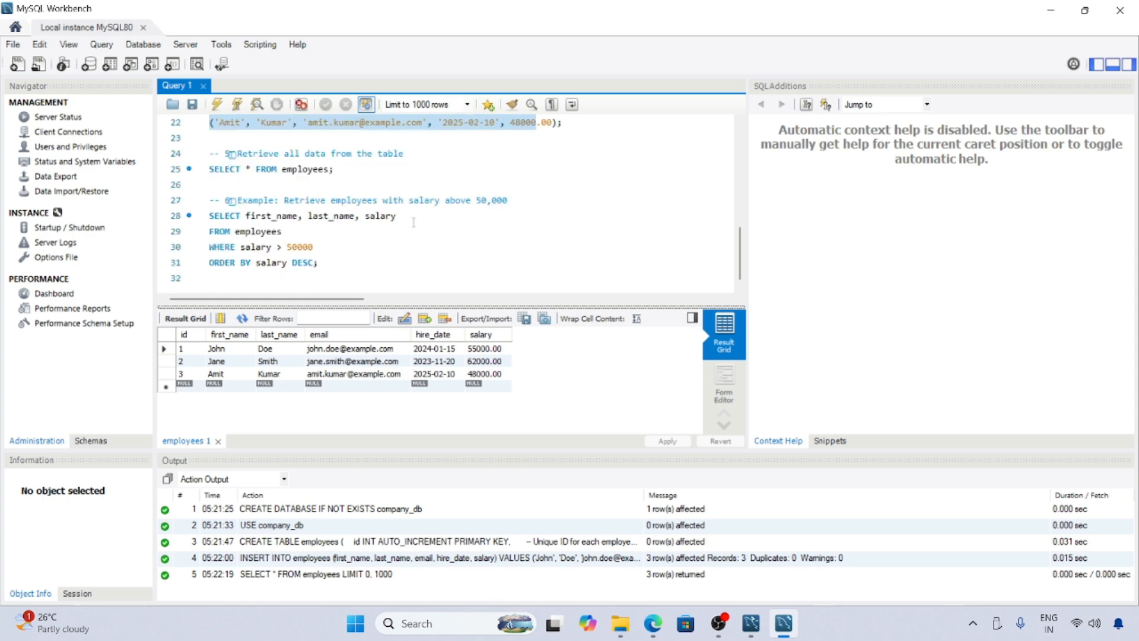
drag(357, 275, 110, 195)
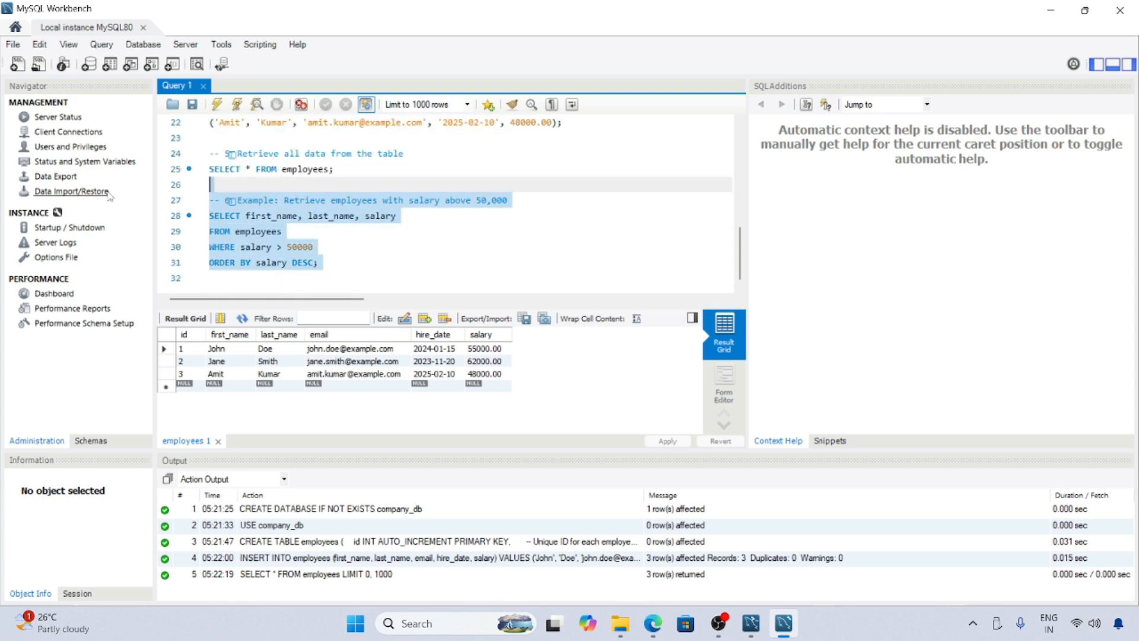
click(371, 250)
drag(285, 202, 520, 200)
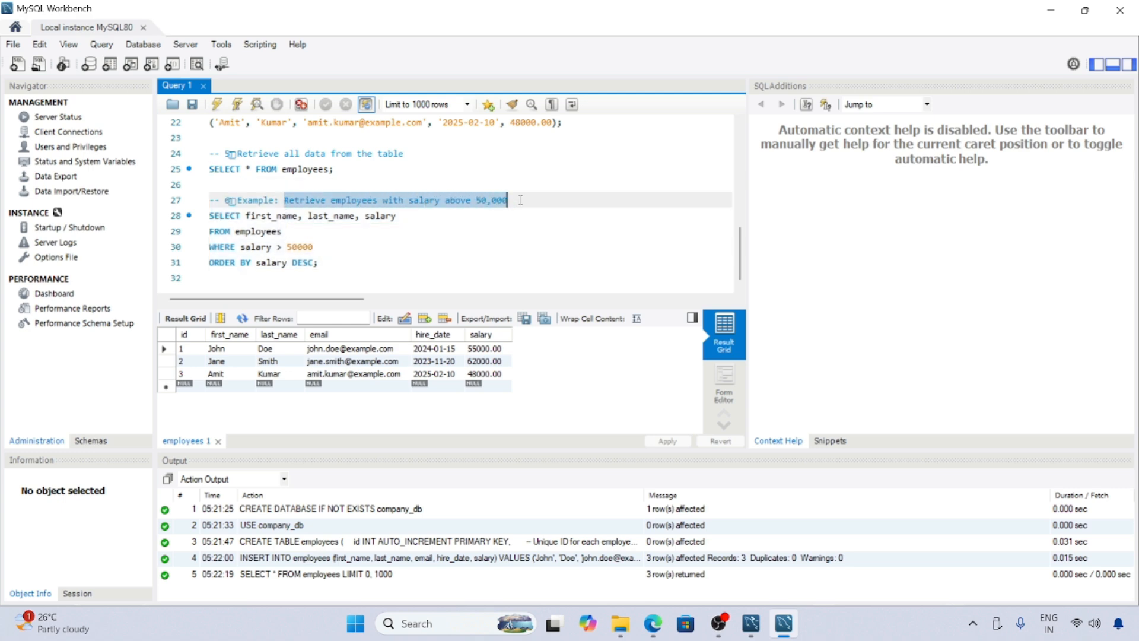
click(520, 200)
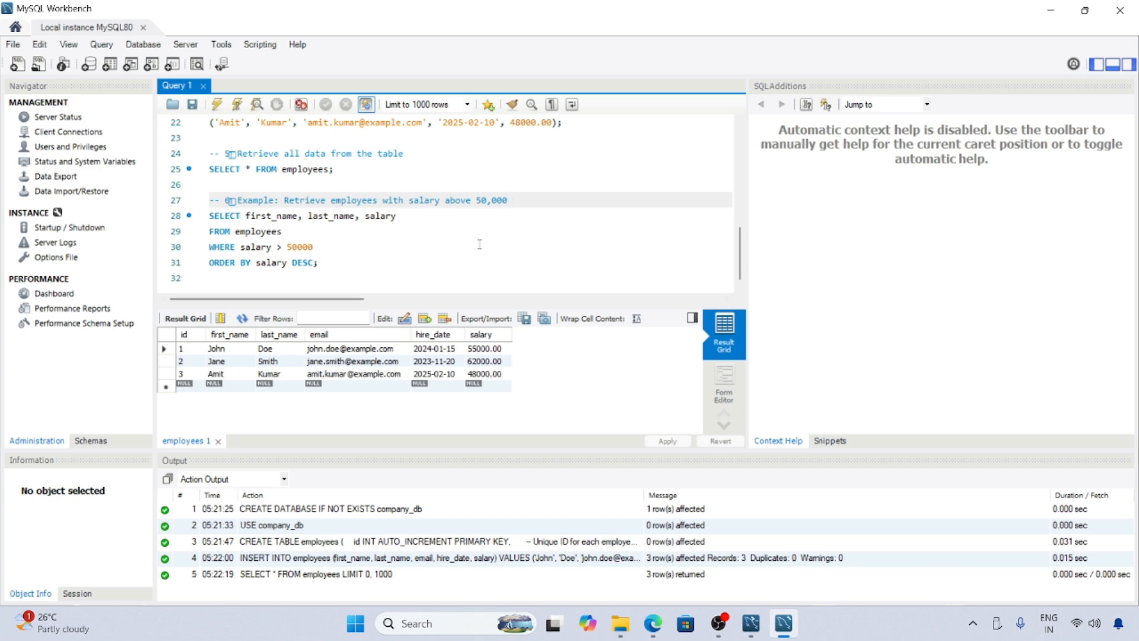
drag(395, 200, 536, 200)
click(539, 200)
click(220, 350)
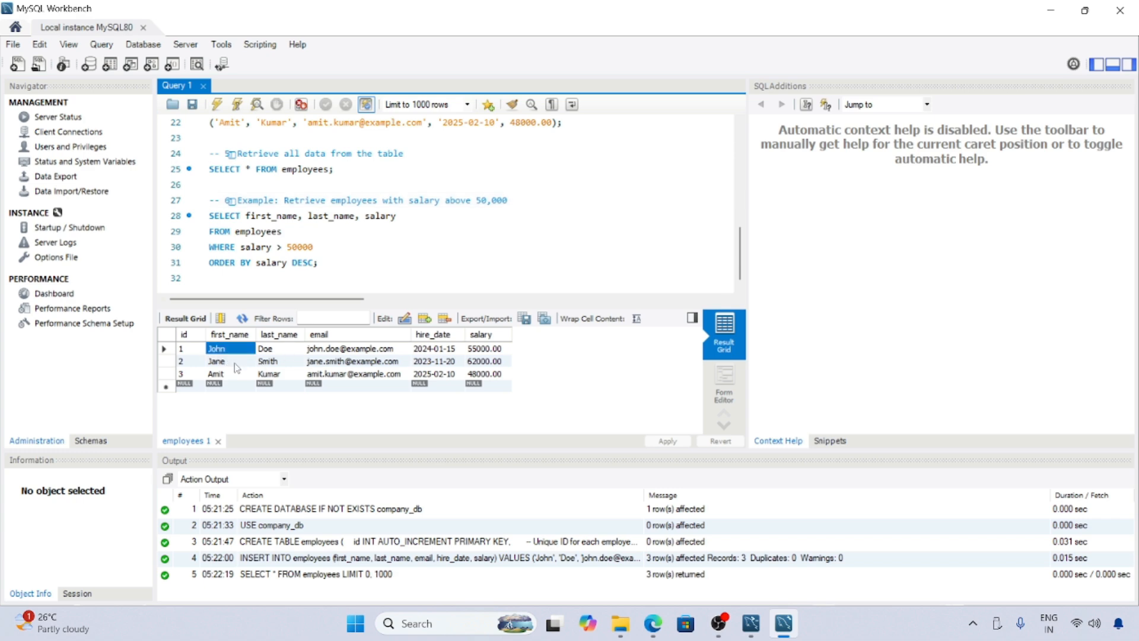
click(269, 362)
click(491, 359)
- Execute only the query returning first_name, last_name and salary for employees with salary > 50000, ordered by salary descending
drag(320, 262, 209, 216)
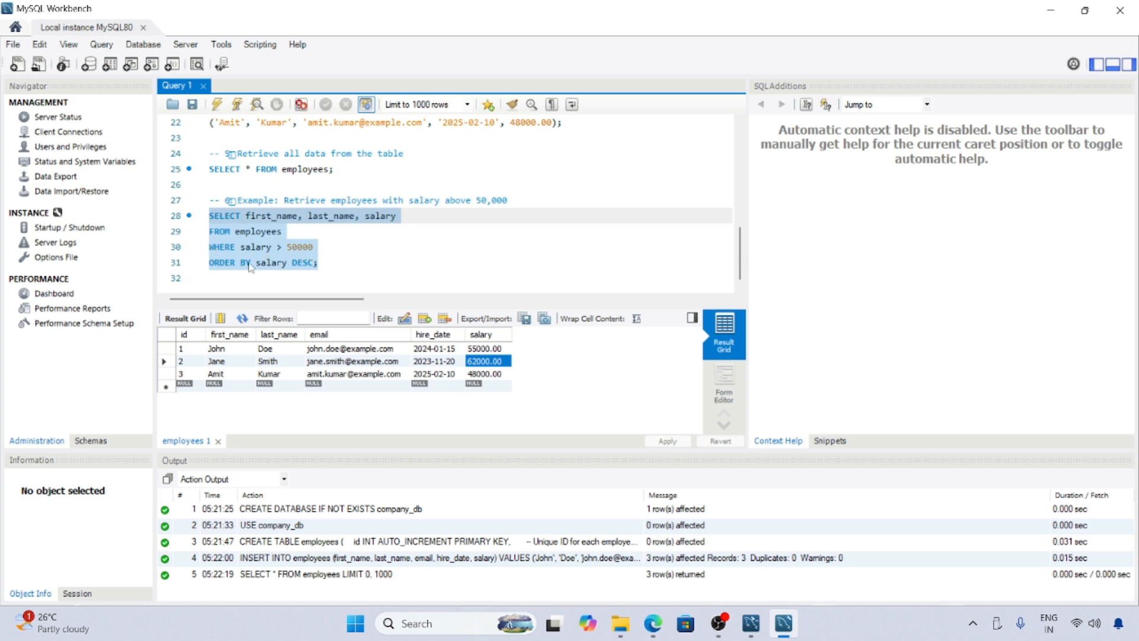
click(216, 105)
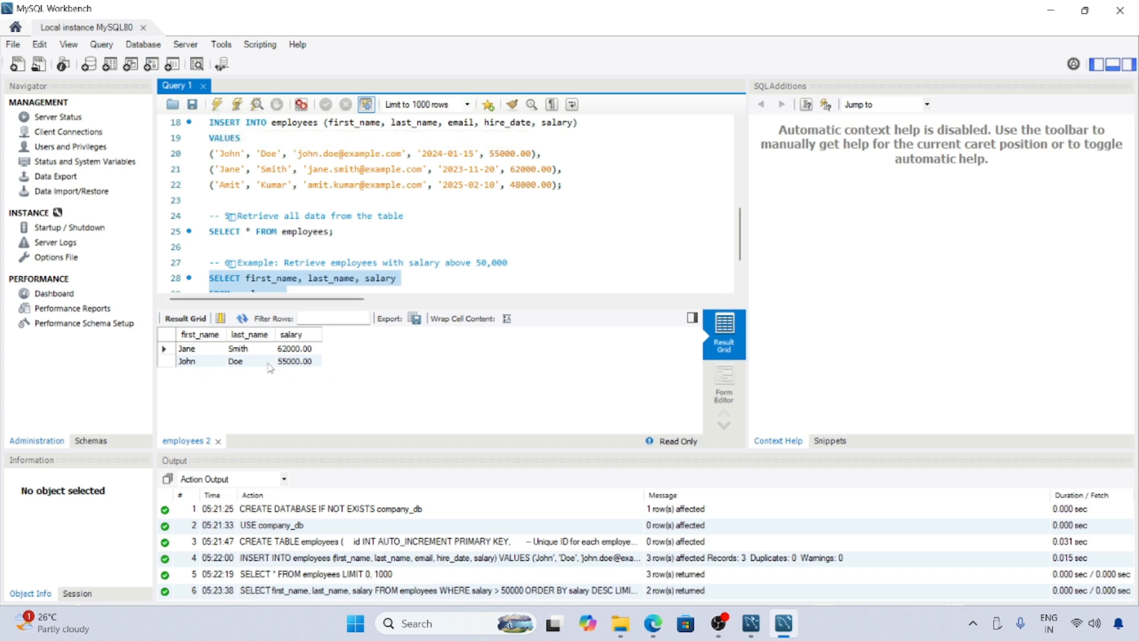
scroll(427, 252, down, 1)
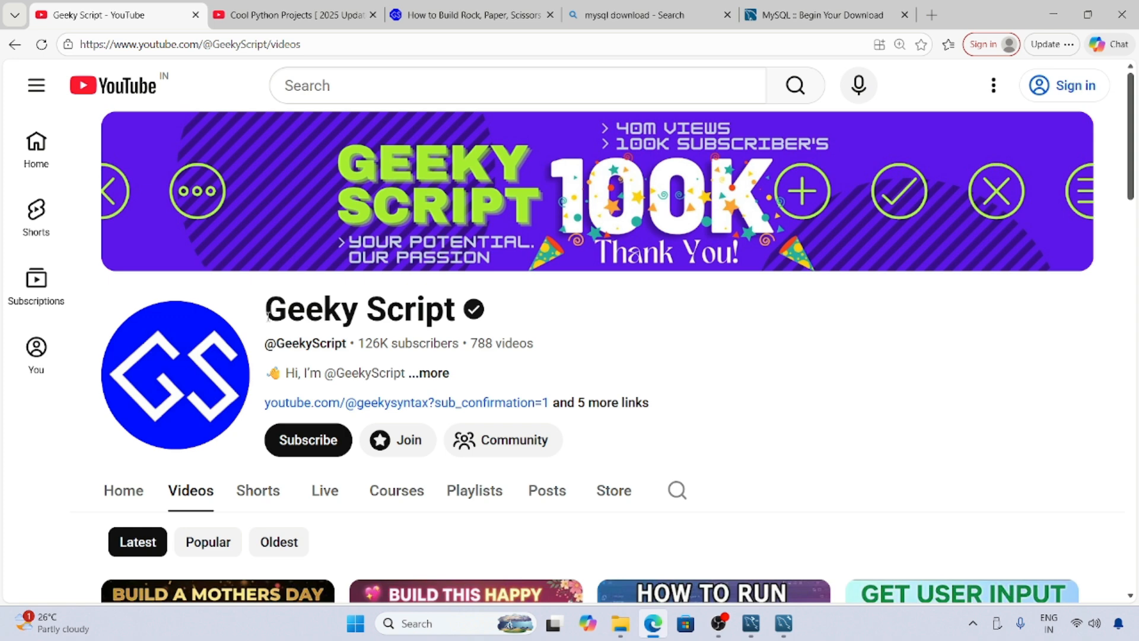
drag(268, 315, 680, 332)
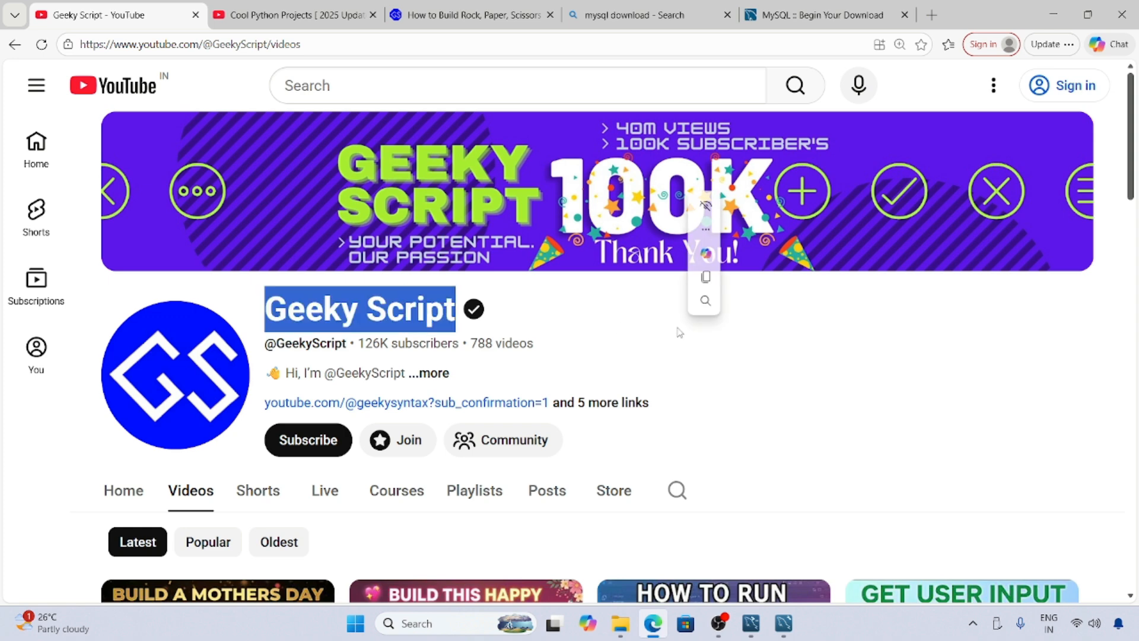
click(633, 351)
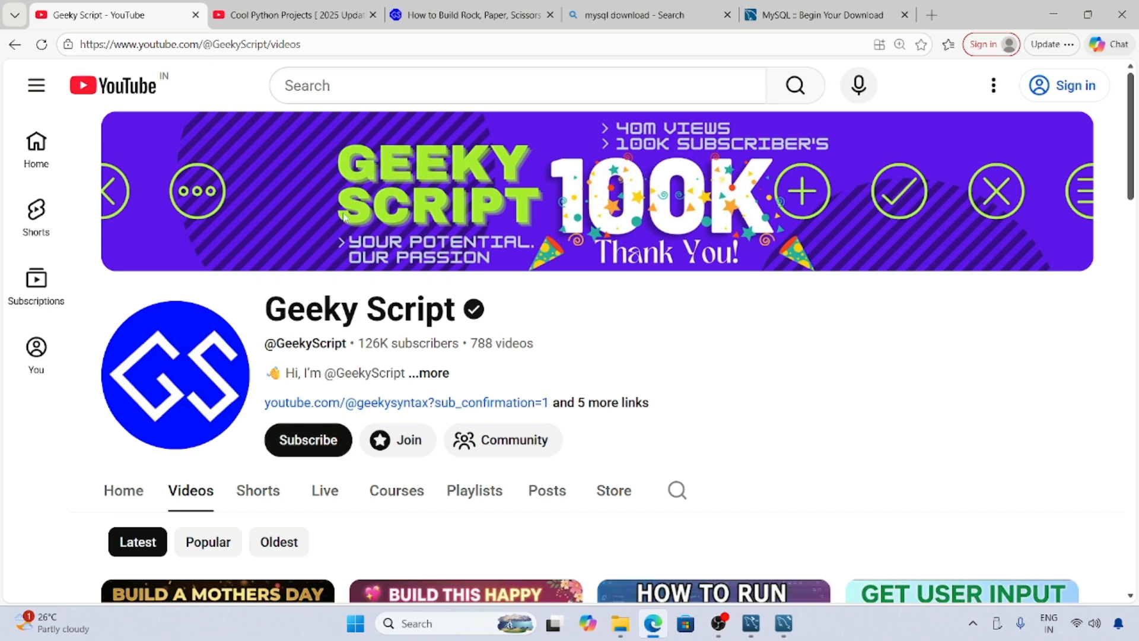
- Look through the videos in Geeky Script's Cool Python Projects [ 2025 Update ] playlist on YouTube
click(325, 20)
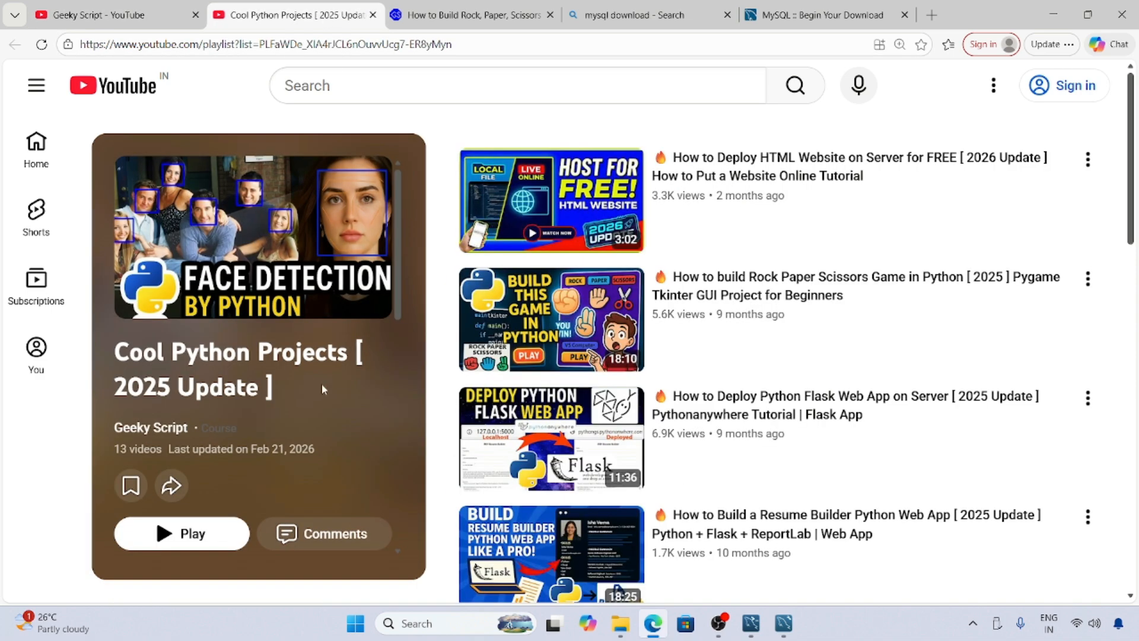
scroll(852, 302, down, 6)
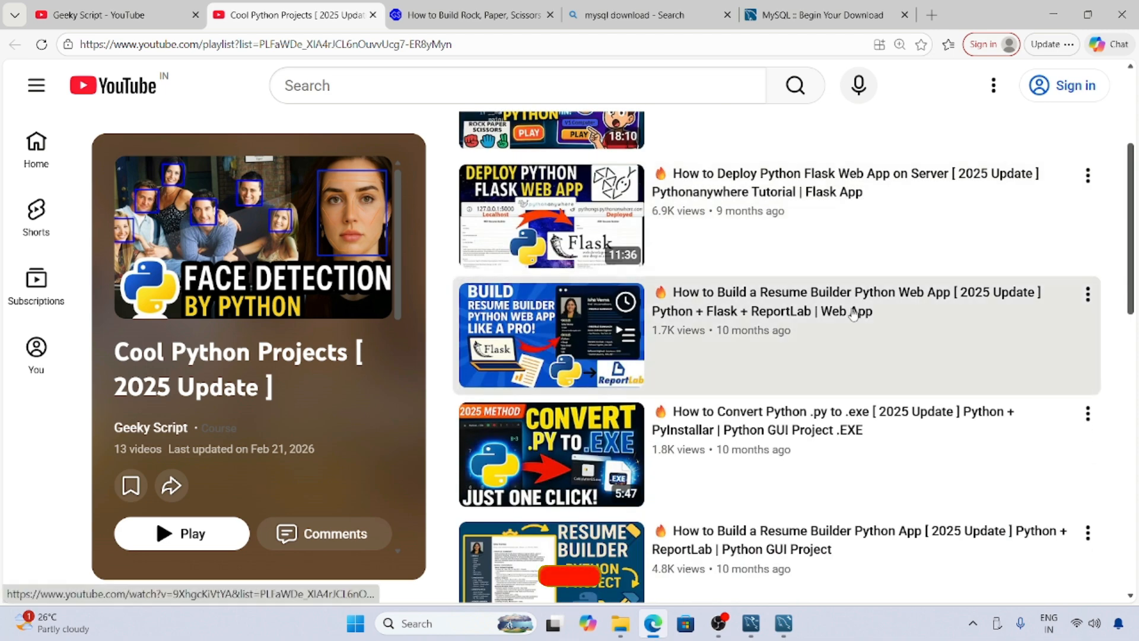
scroll(852, 315, down, 9)
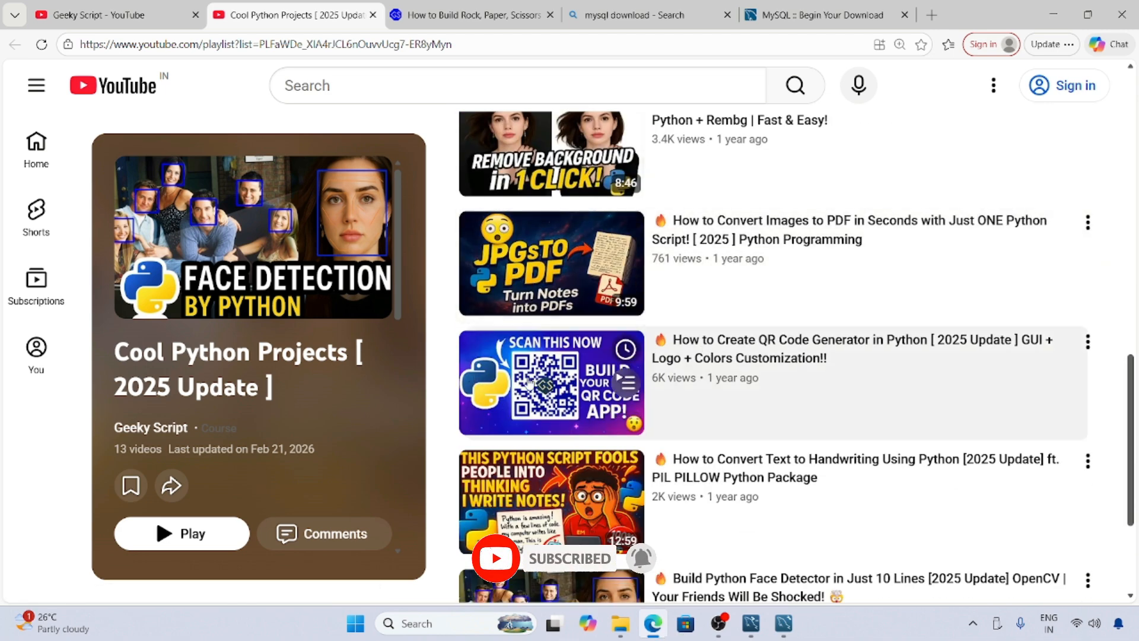
scroll(830, 356, down, 3)
scroll(789, 471, down, 4)
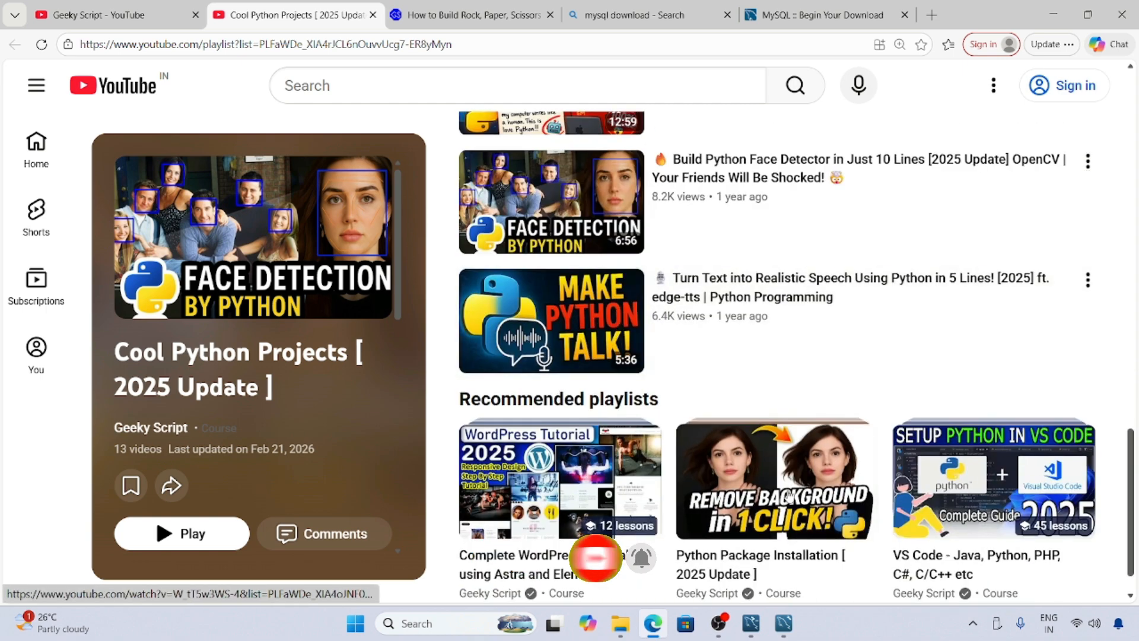
scroll(789, 481, up, 9)
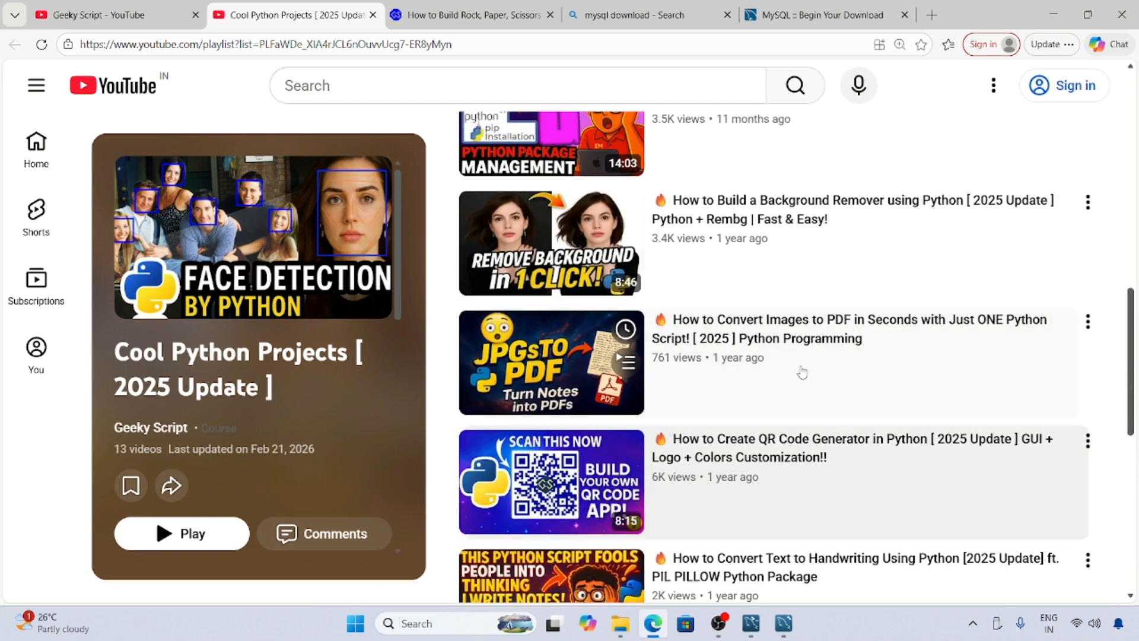
- Look through the Rock, Paper, Scissors Python tutorial on geekyscript.com, including its code listings, and return to the Geeky Script YouTube channel page
click(447, 5)
scroll(475, 350, down, 15)
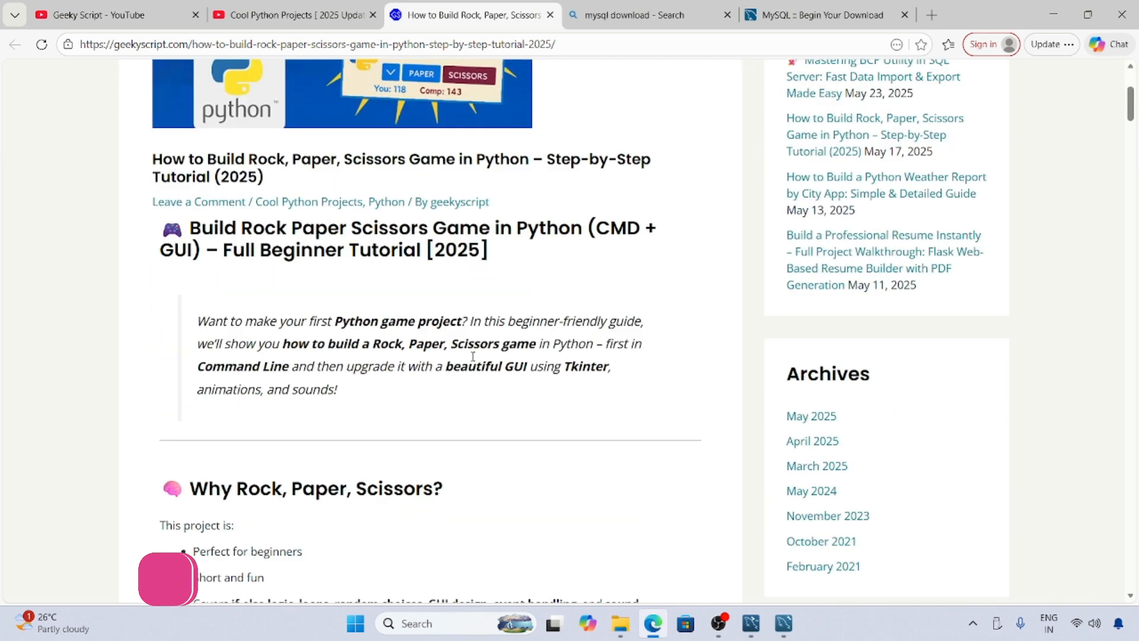
scroll(472, 361, down, 12)
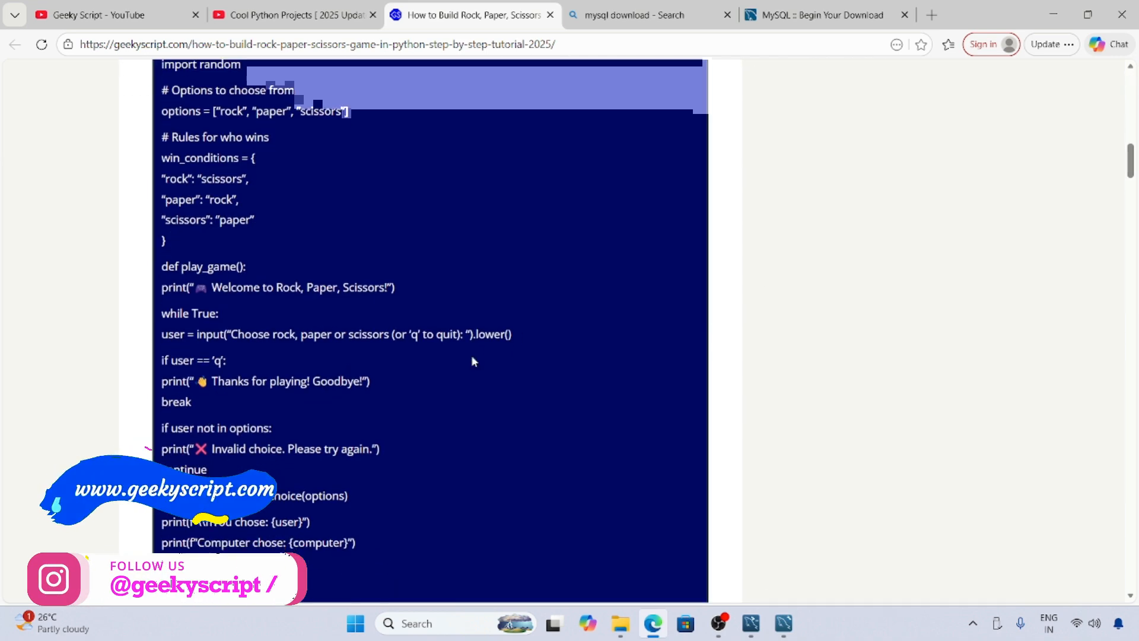
scroll(473, 362, down, 4)
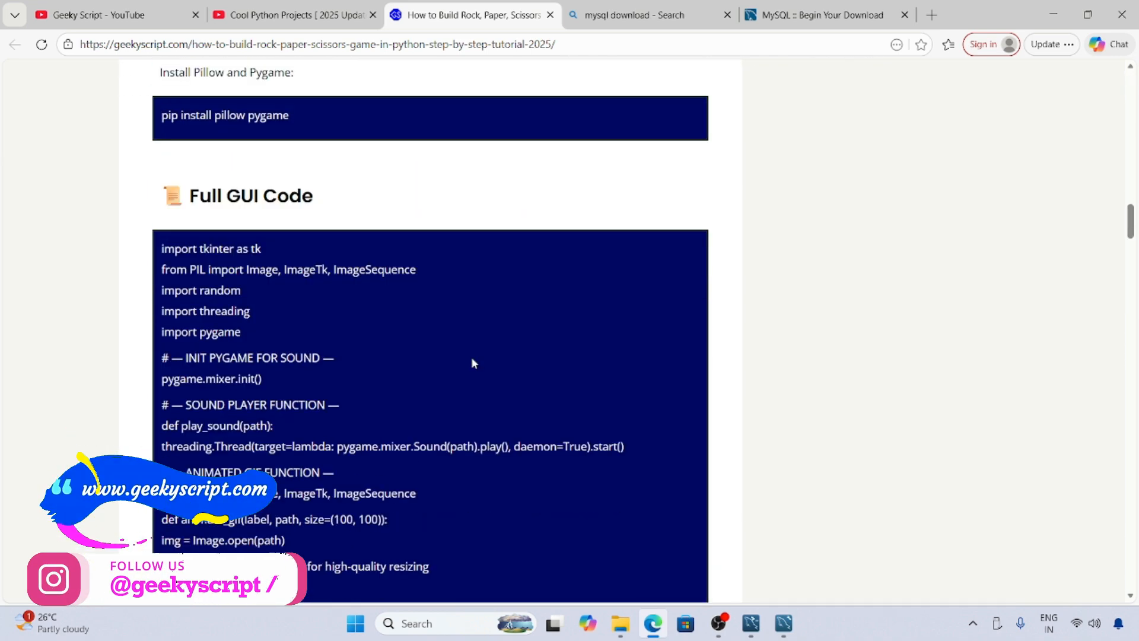
click(285, 11)
click(162, 5)
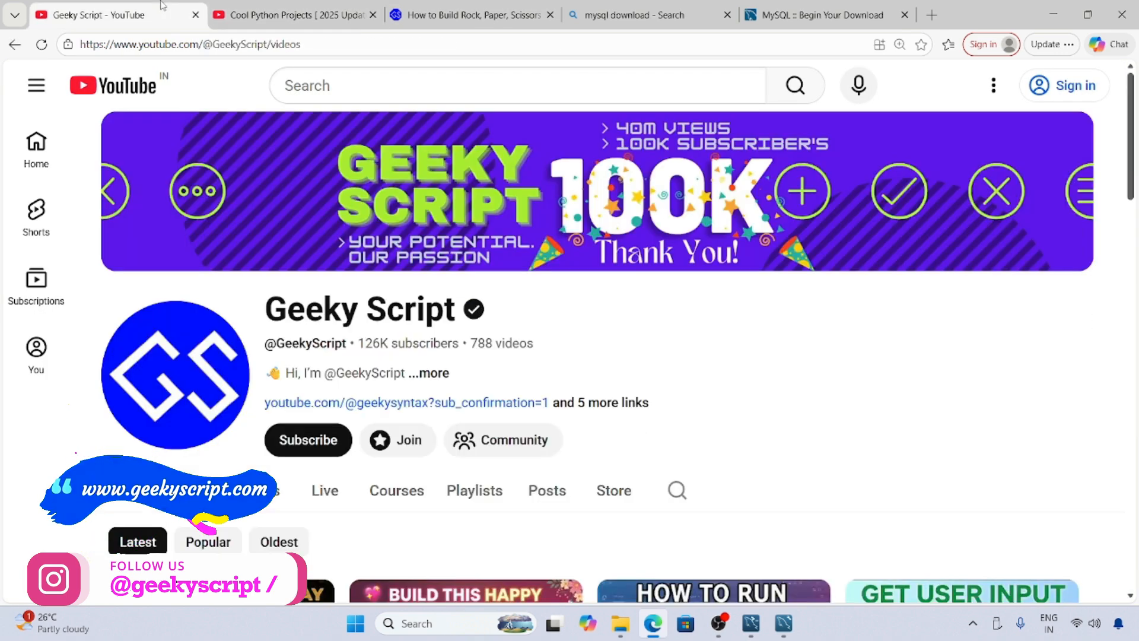